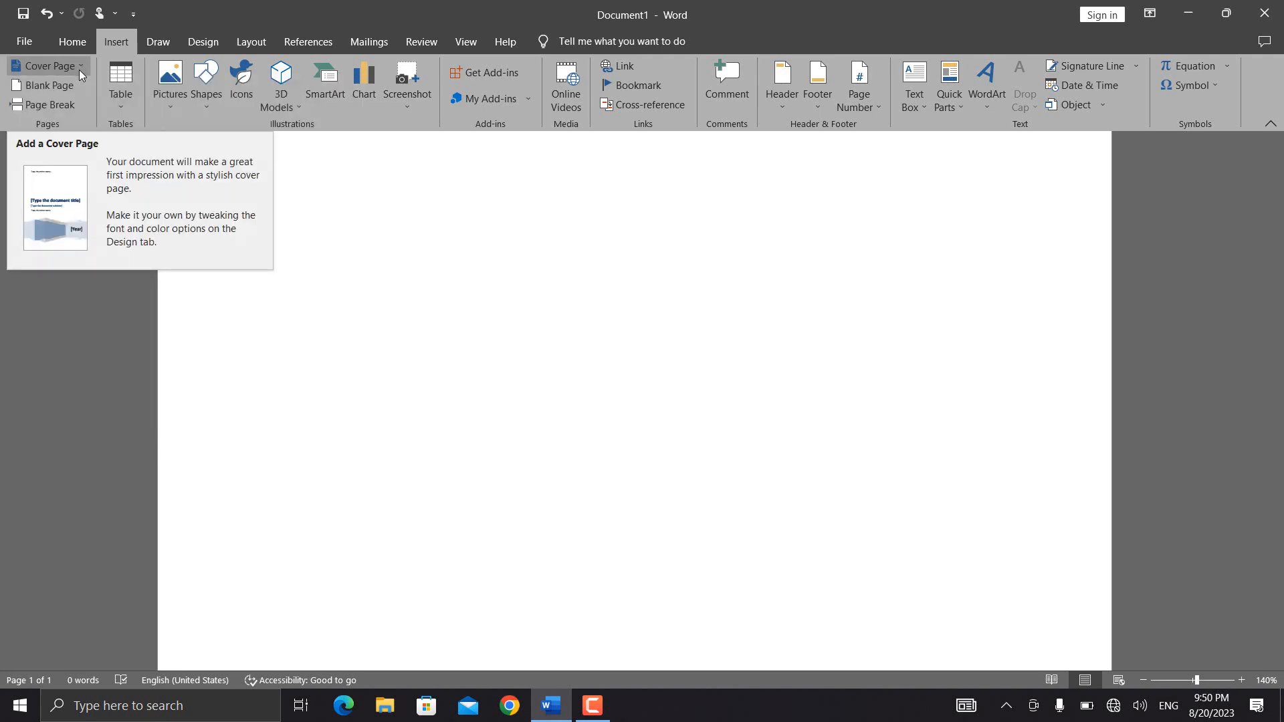
- Insert the built-in Integral cover page into the blank document and look over its picture, title and abstract areas
{"action": "left_click", "coordinate": [74, 71]}
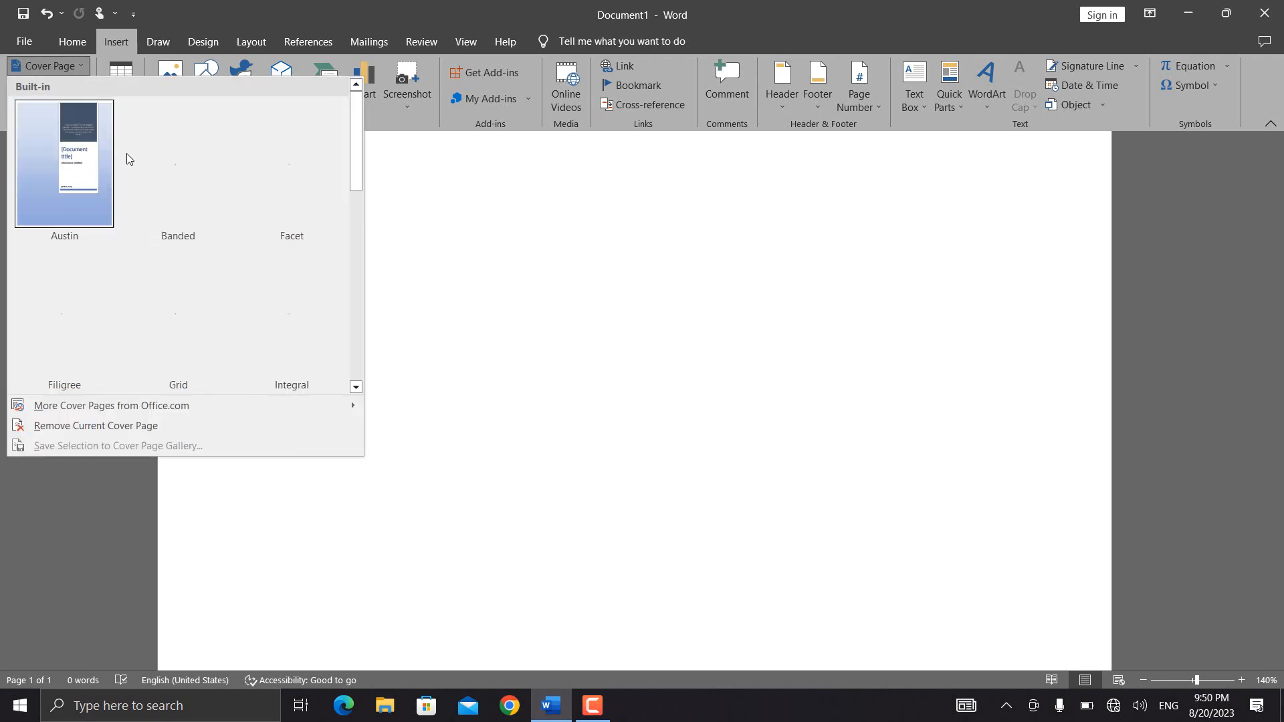
{"action": "scroll", "coordinate": [303, 236], "scroll_direction": "down", "scroll_amount": 2}
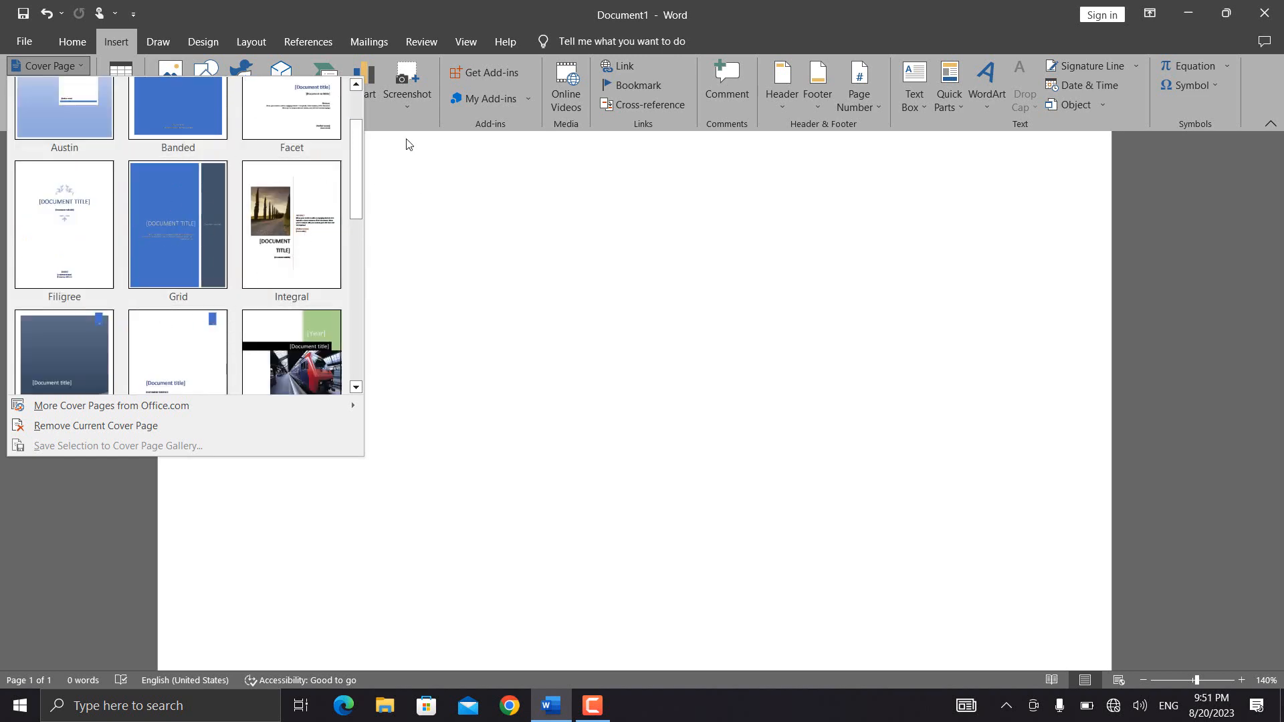
{"action": "left_click_drag", "start_coordinate": [362, 164], "coordinate": [360, 190]}
{"action": "left_click", "coordinate": [307, 193]}
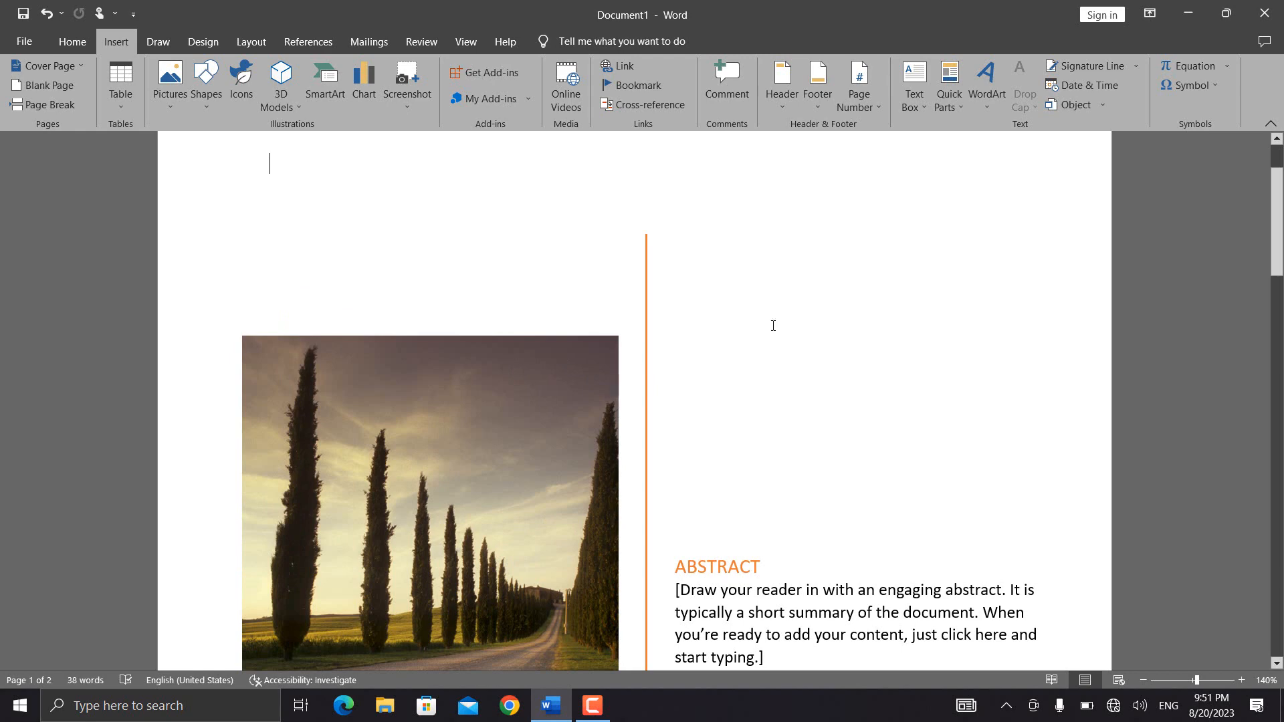
{"action": "scroll", "coordinate": [1275, 238], "scroll_direction": "down", "scroll_amount": 3}
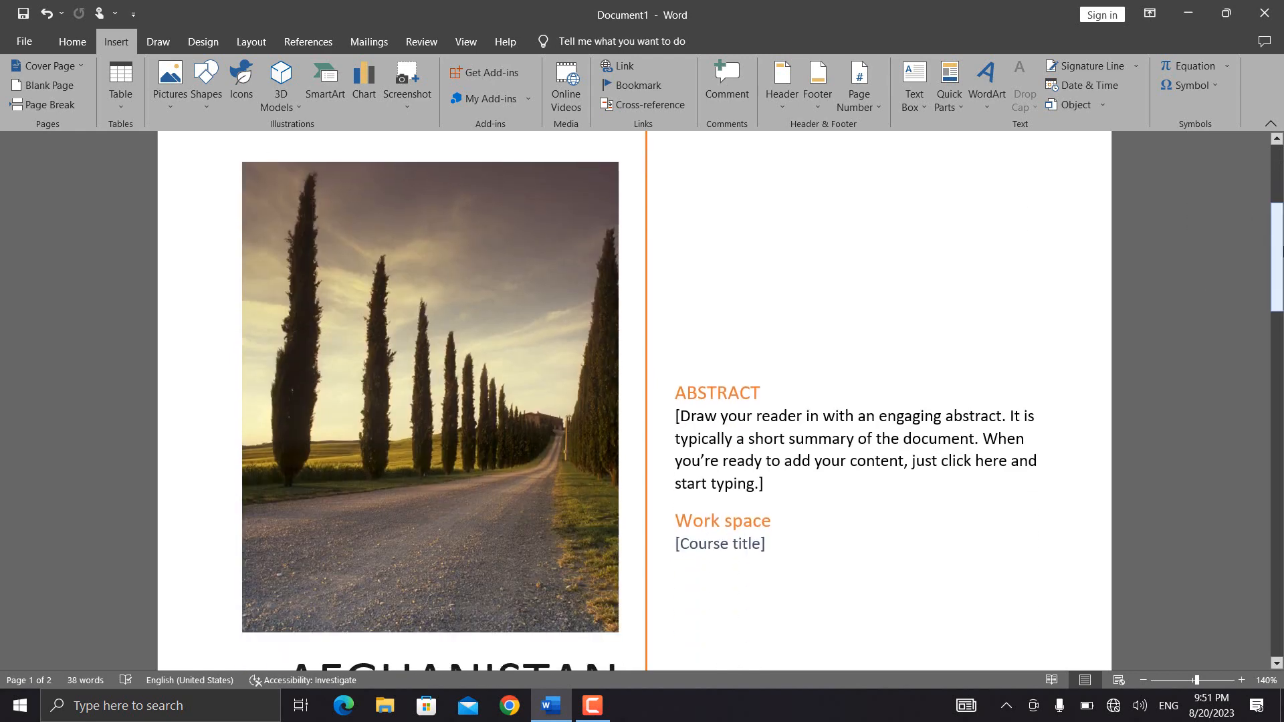
{"action": "scroll", "coordinate": [758, 433], "scroll_direction": "down", "scroll_amount": 3}
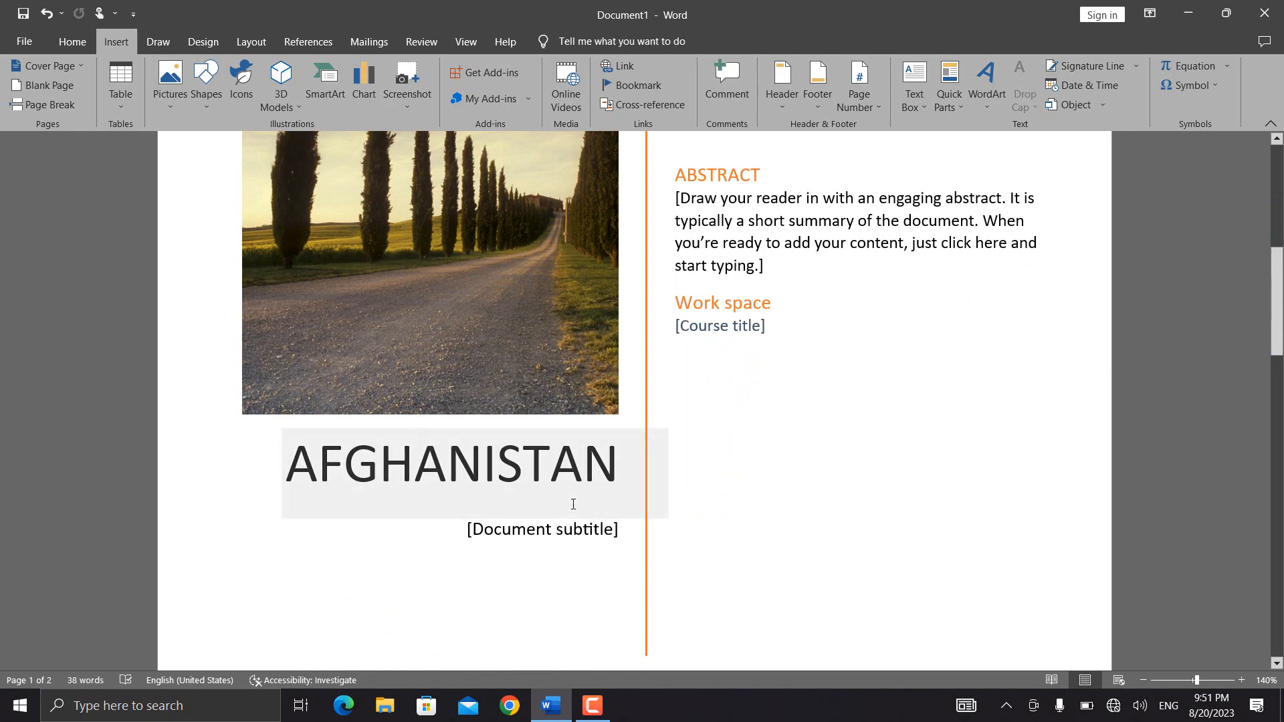
{"action": "left_click", "coordinate": [513, 305]}
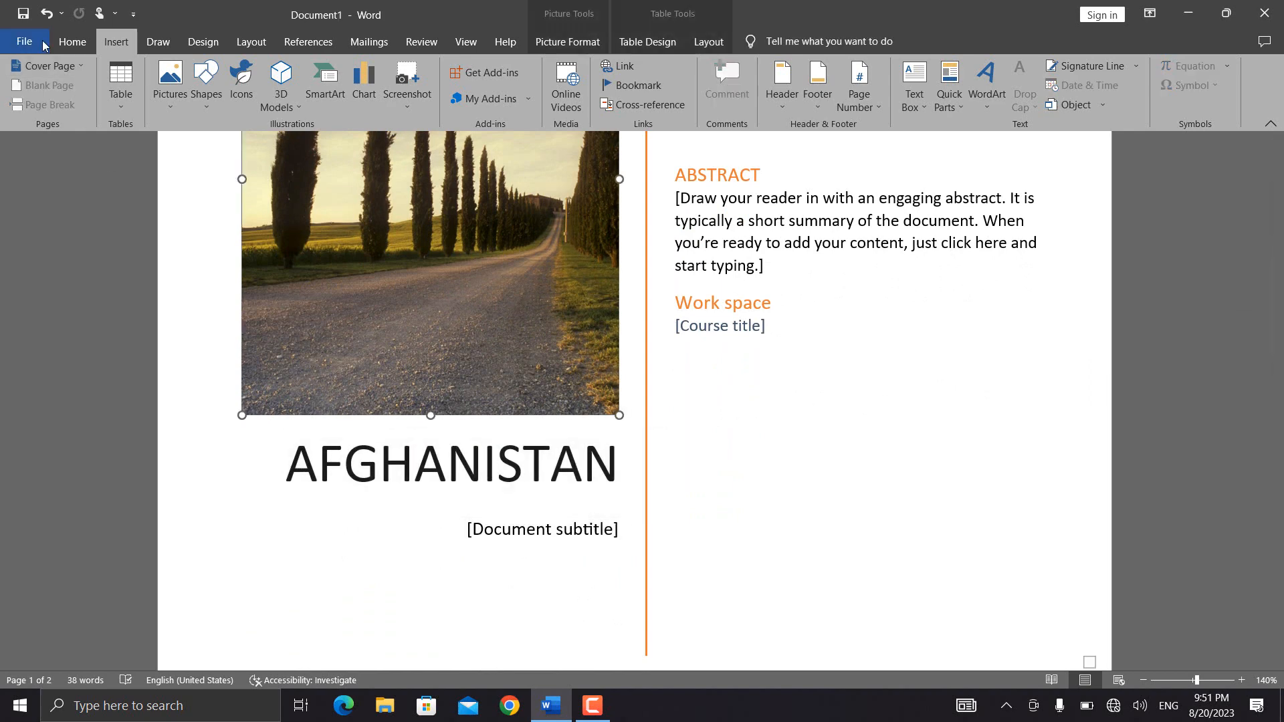
- Remove the current cover page from the document
{"action": "left_click", "coordinate": [79, 66]}
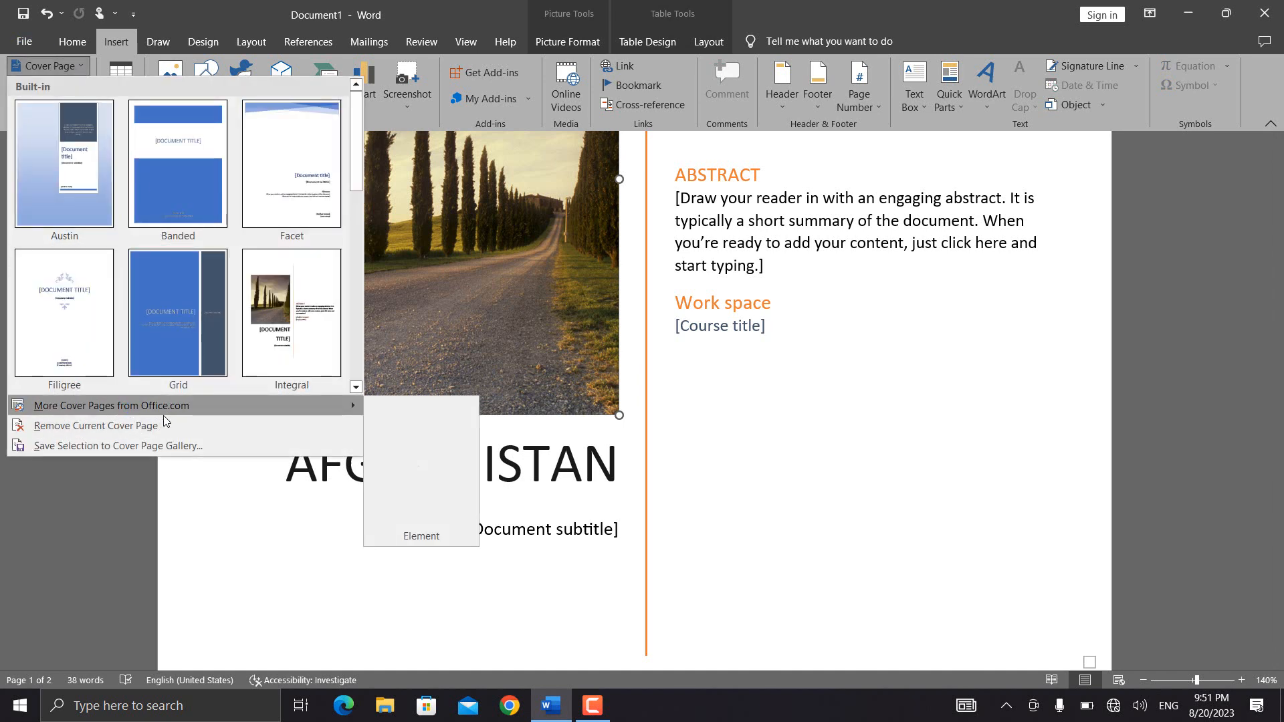
{"action": "mouse_move", "coordinate": [186, 416]}
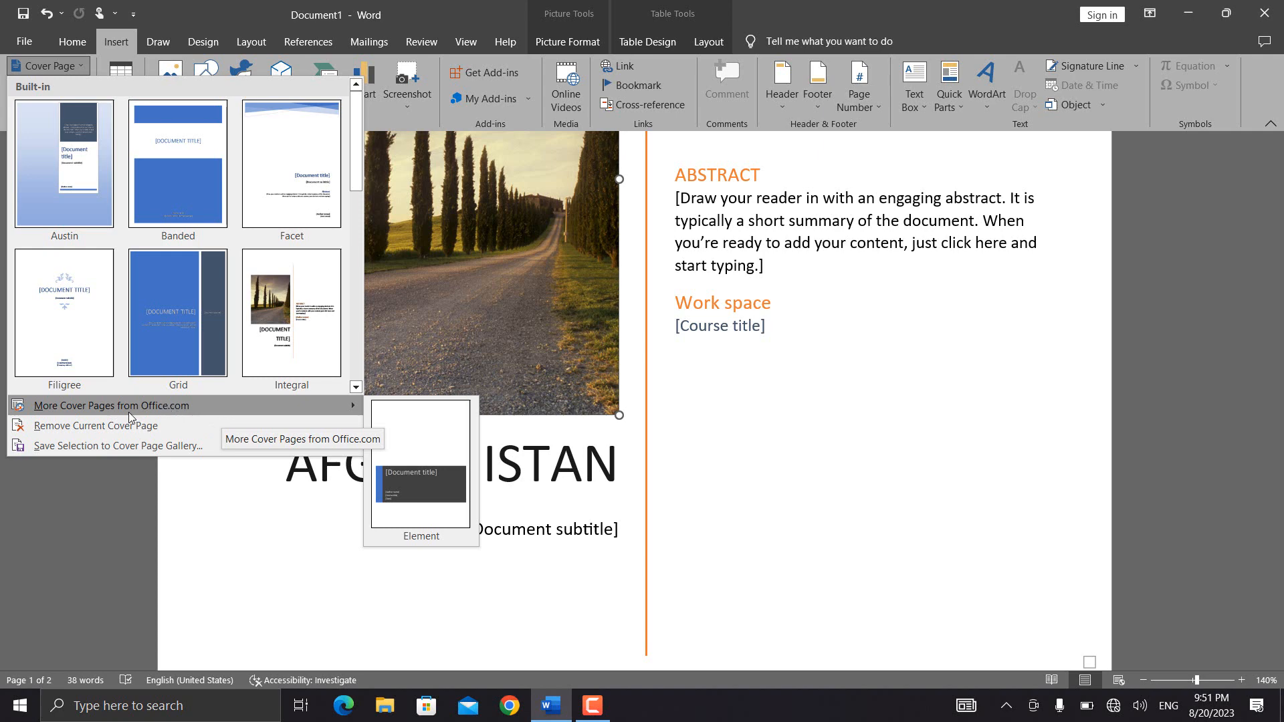
{"action": "mouse_move", "coordinate": [234, 408]}
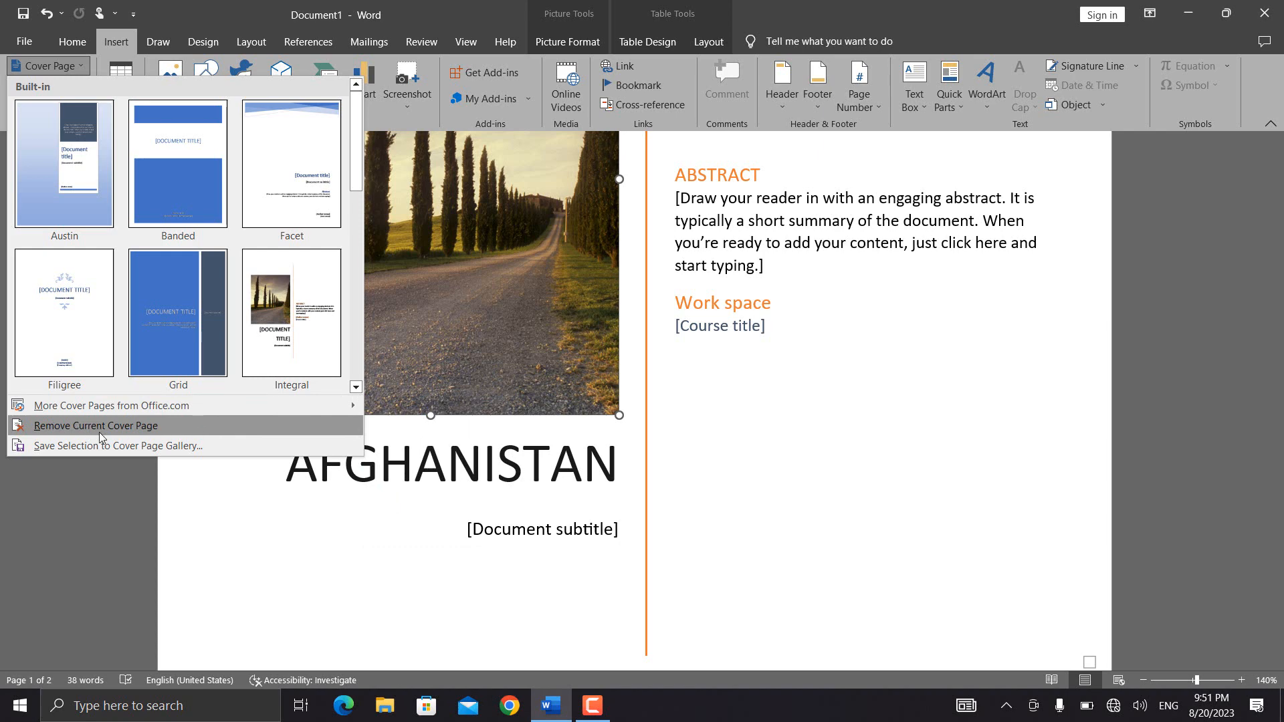
{"action": "left_click", "coordinate": [119, 432]}
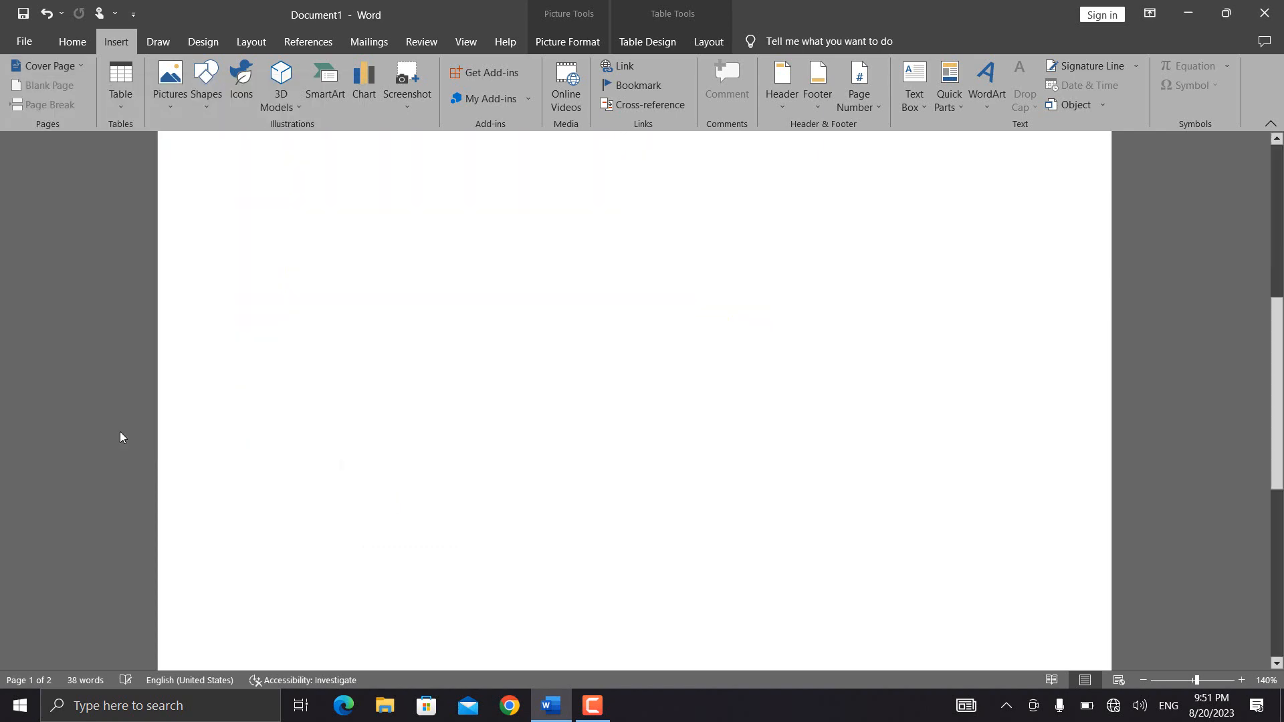
- Insert the built-in Filigree cover page into the document
{"action": "left_click", "coordinate": [83, 64]}
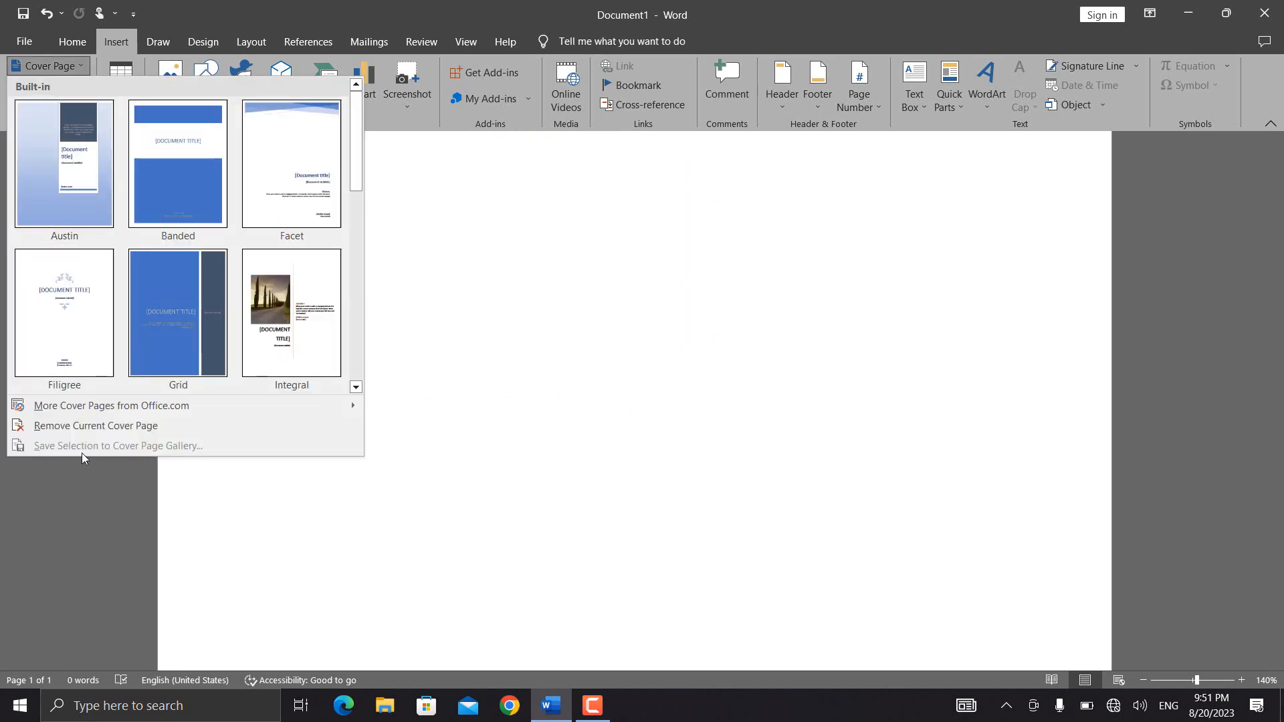
{"action": "left_click", "coordinate": [34, 342]}
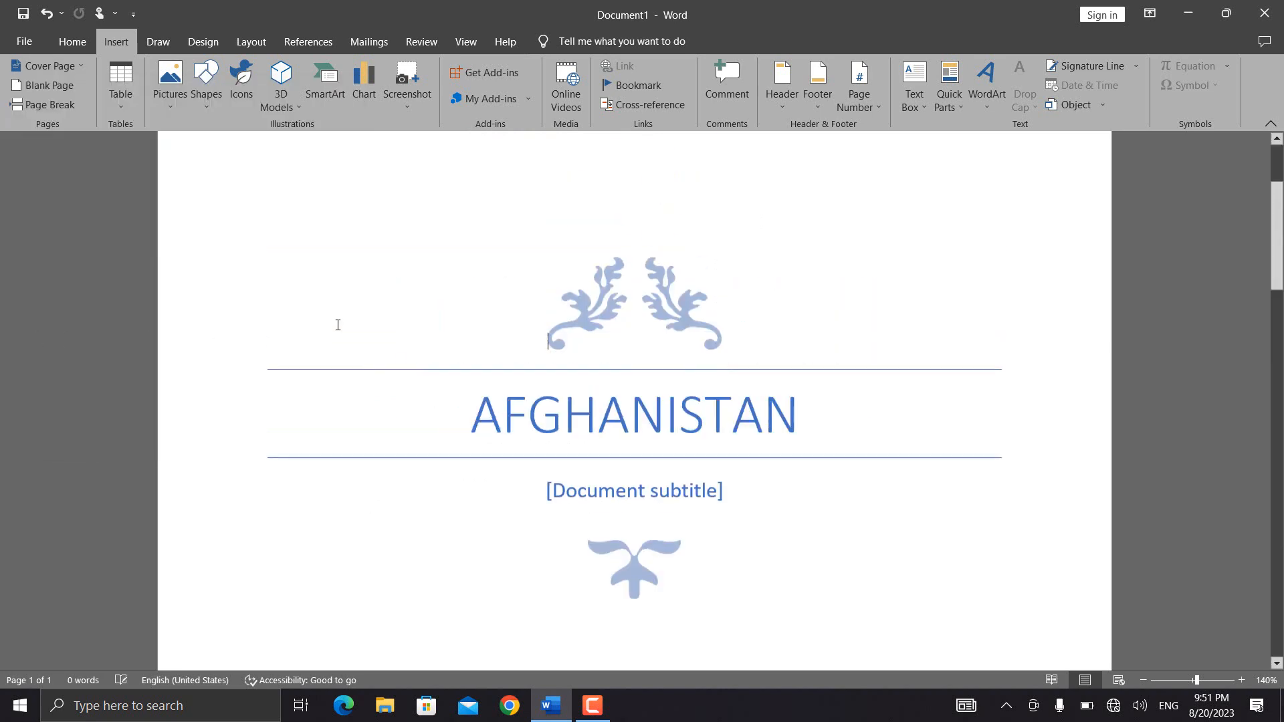
{"action": "left_click", "coordinate": [692, 460]}
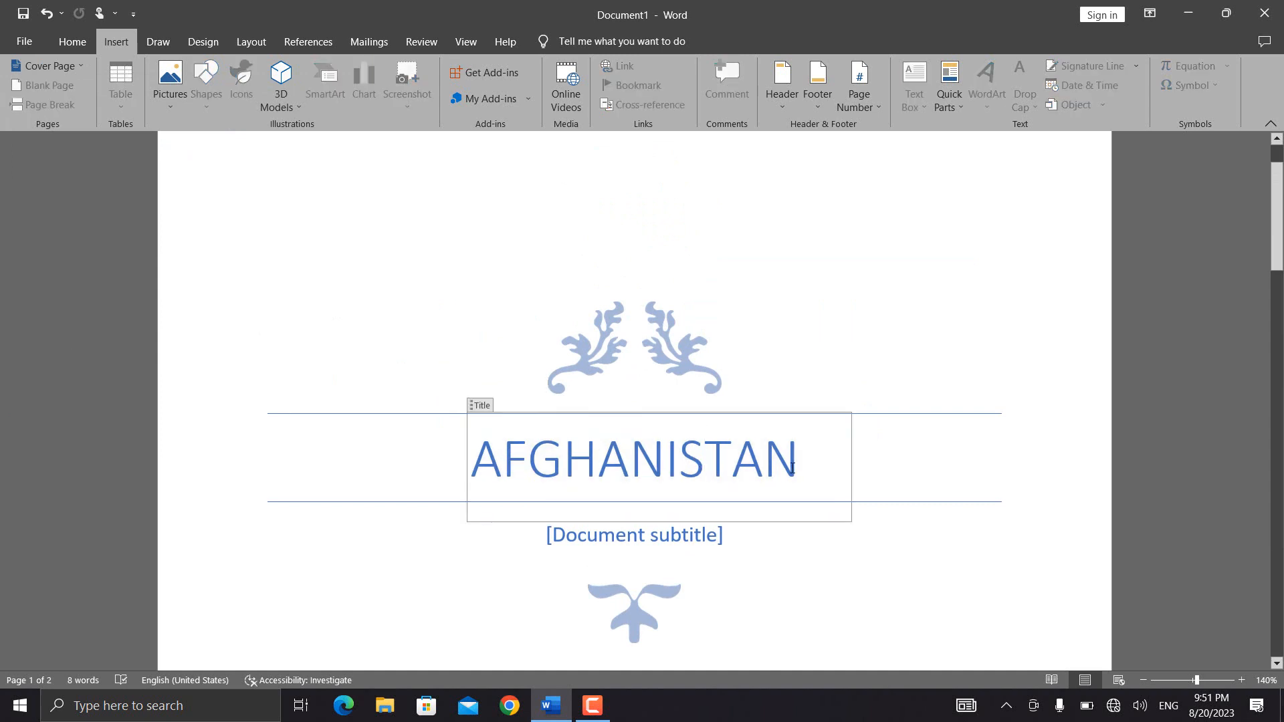
{"action": "left_click_drag", "start_coordinate": [798, 469], "coordinate": [549, 466]}
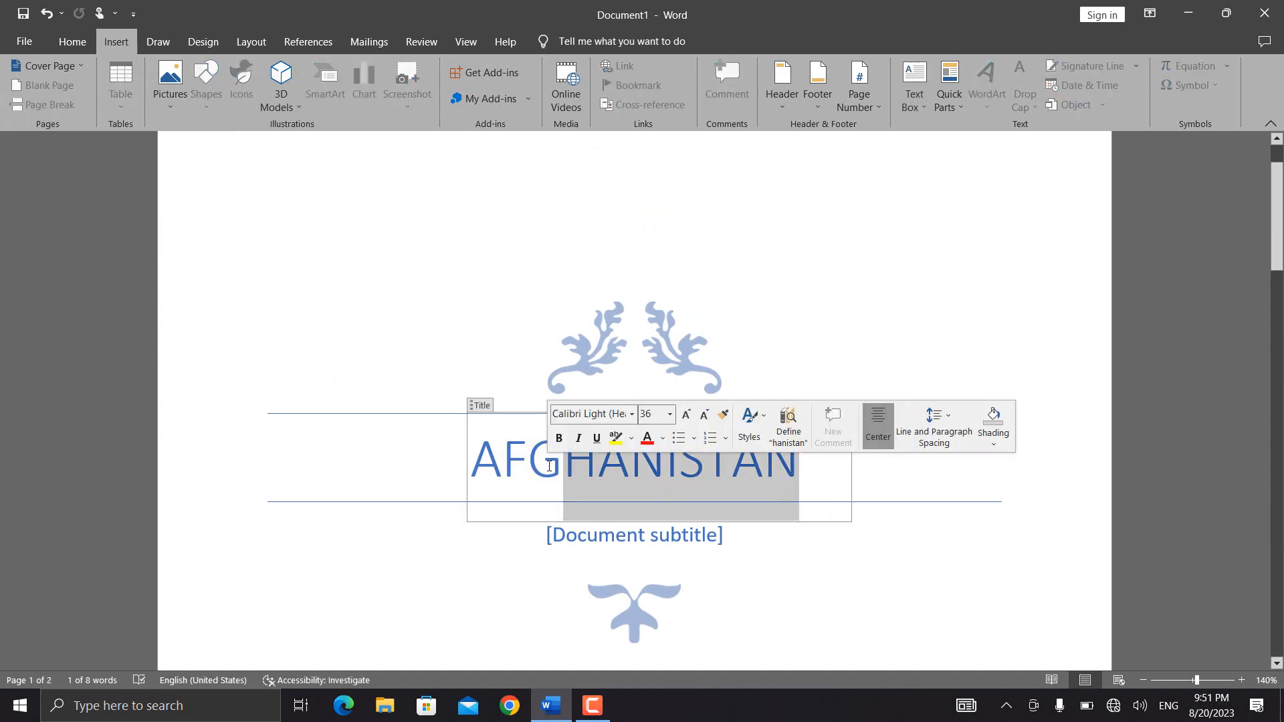
{"action": "key", "text": "BackSpace"}
{"action": "key", "text": "BackSpace"}
{"action": "key", "text": "BackSpace"}
{"action": "key", "text": "BackSpace"}
{"action": "key", "text": "ctrl+z"}
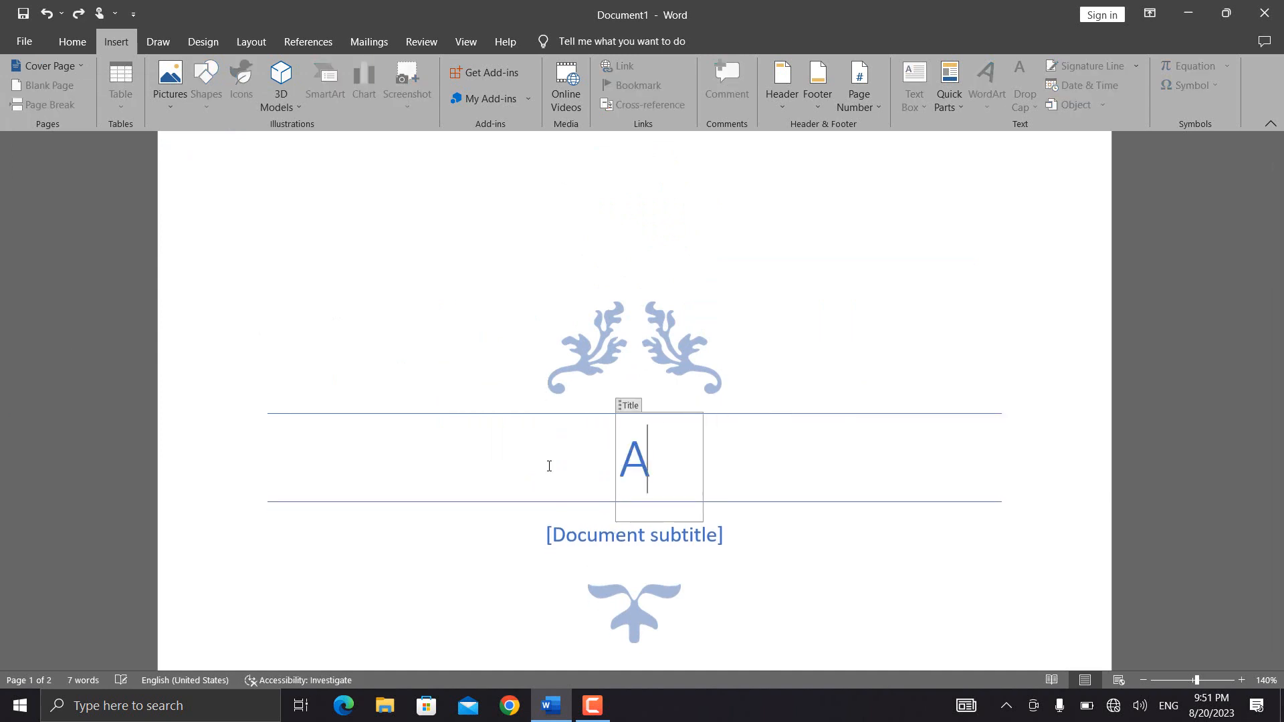
{"action": "key", "text": "ctrl+z"}
{"action": "key", "text": "ctrl+z"}
{"action": "key", "text": "ctrl+z"}
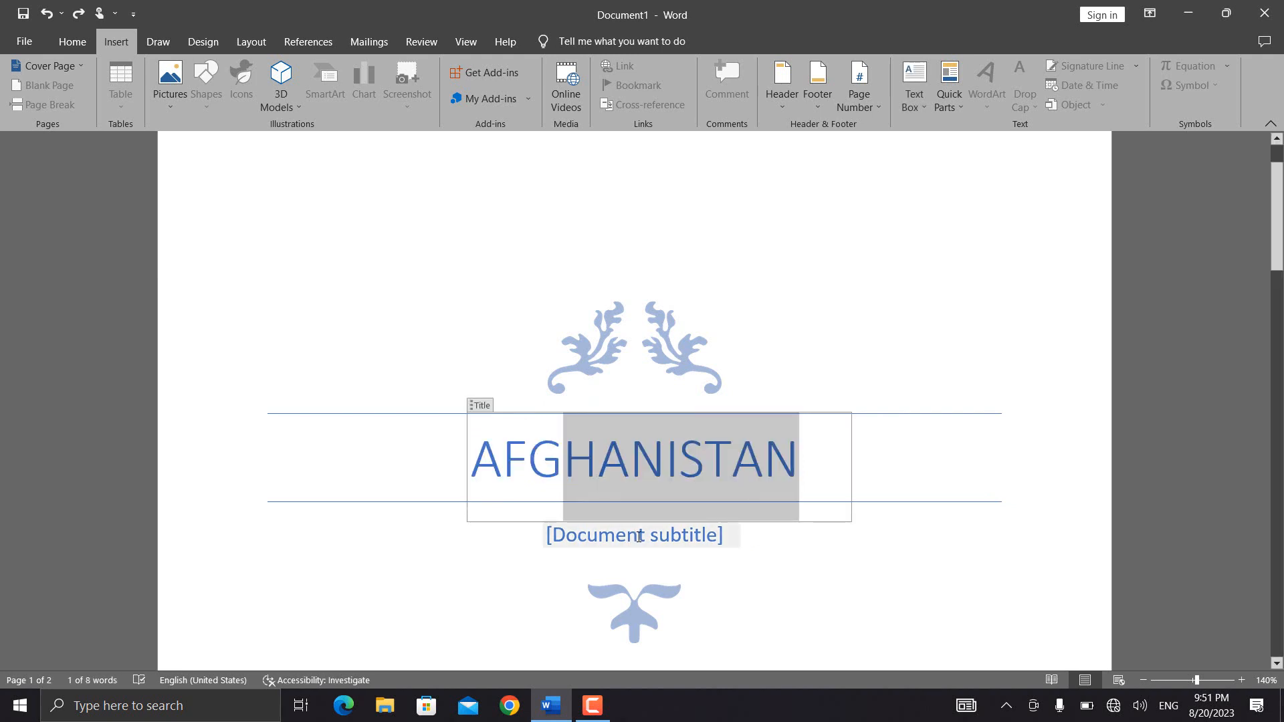
- Fill in the cover page's document subtitle as "Provinces of AFG"
{"action": "left_click", "coordinate": [638, 537]}
{"action": "type", "text": "Pr"}
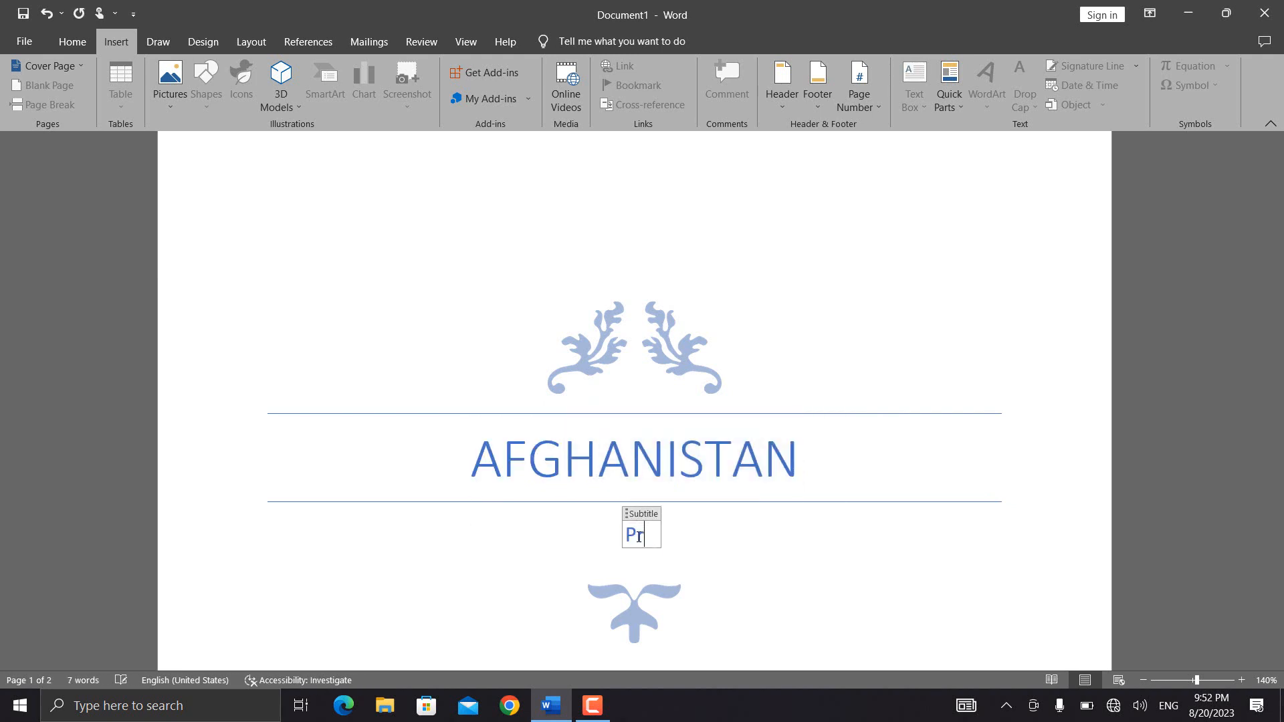
{"action": "type", "text": "ovinces of "}
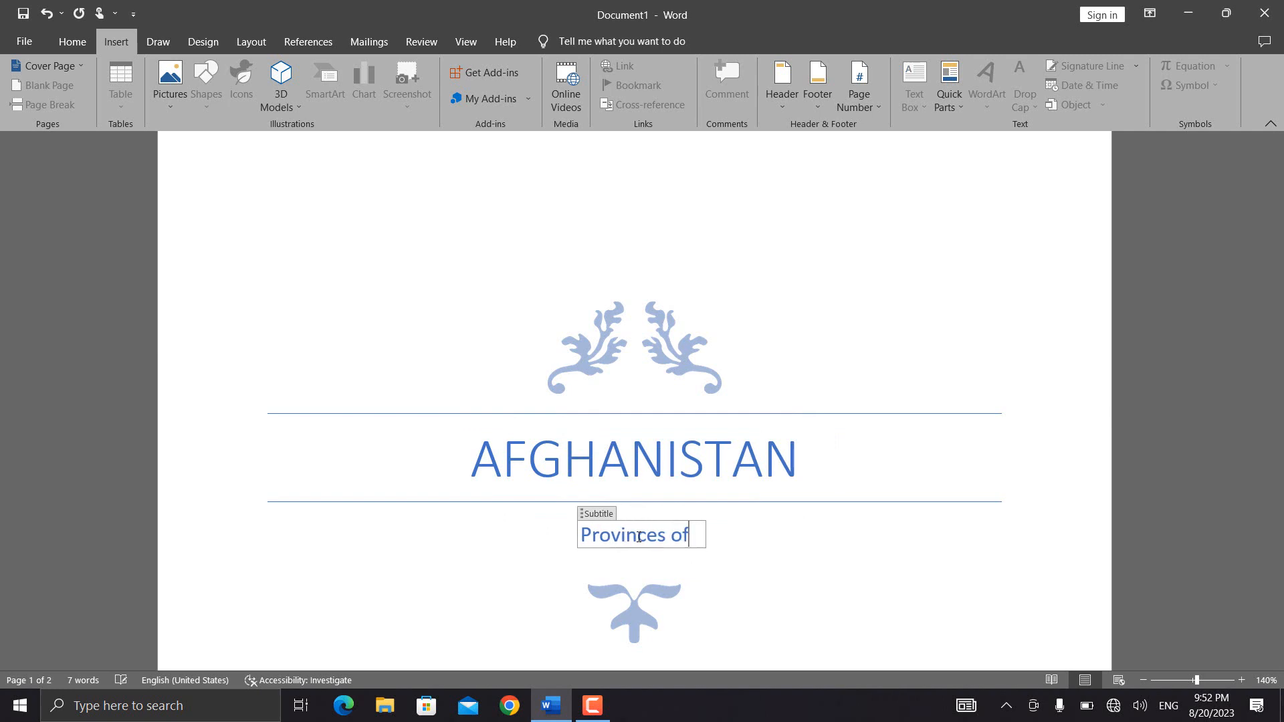
{"action": "type", "text": "AFG"}
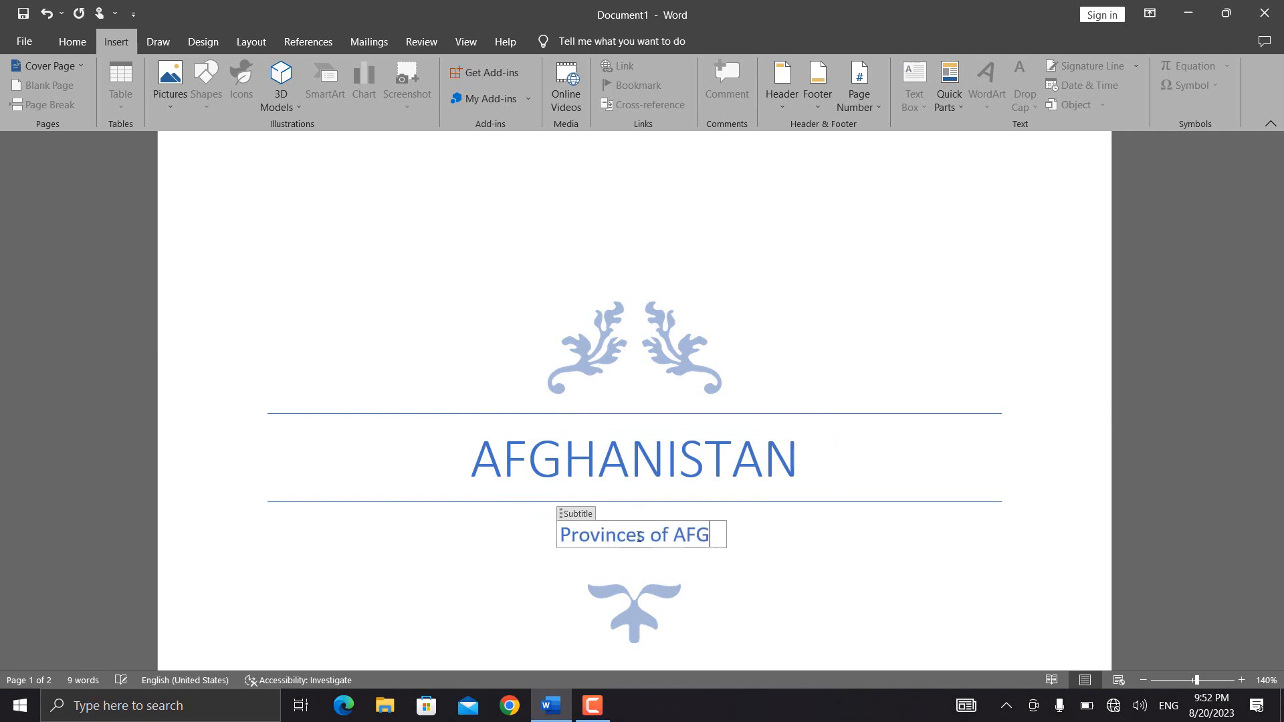
- Select the whole cover page content and open the dialog for saving the selection to the Cover Page Gallery
{"action": "left_click", "coordinate": [1276, 275]}
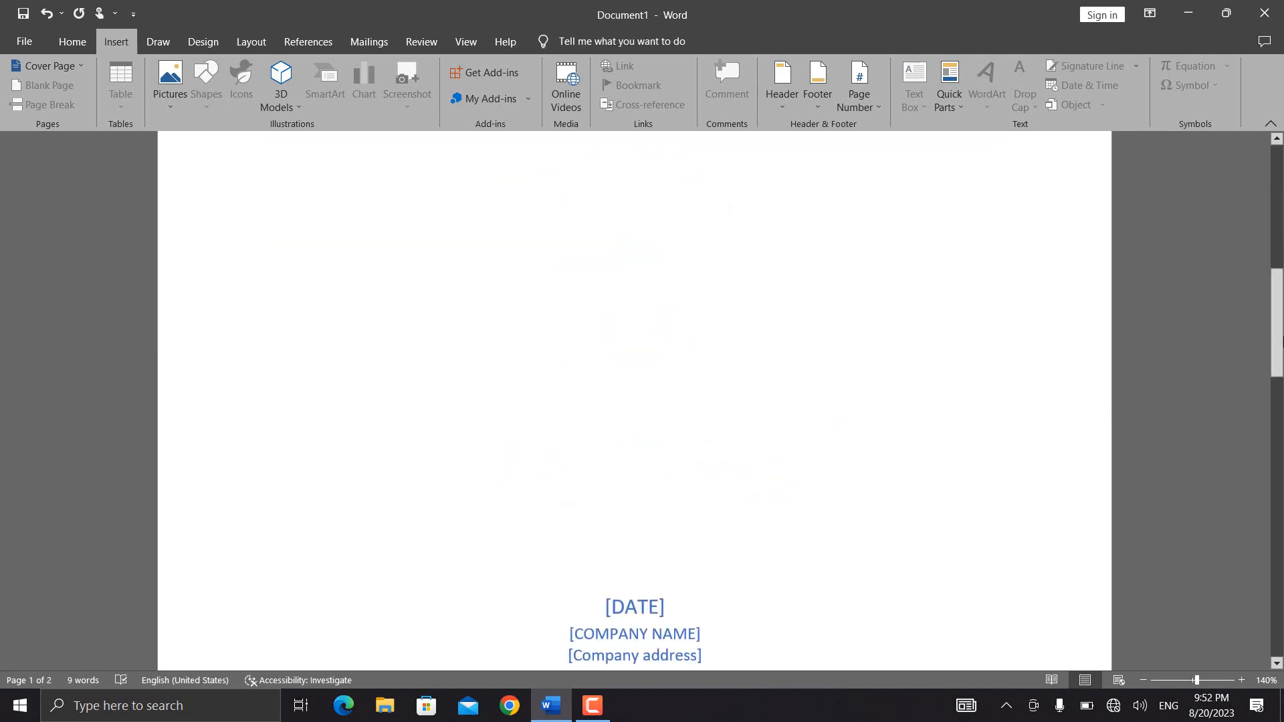
{"action": "left_click_drag", "start_coordinate": [1276, 275], "coordinate": [1276, 292]}
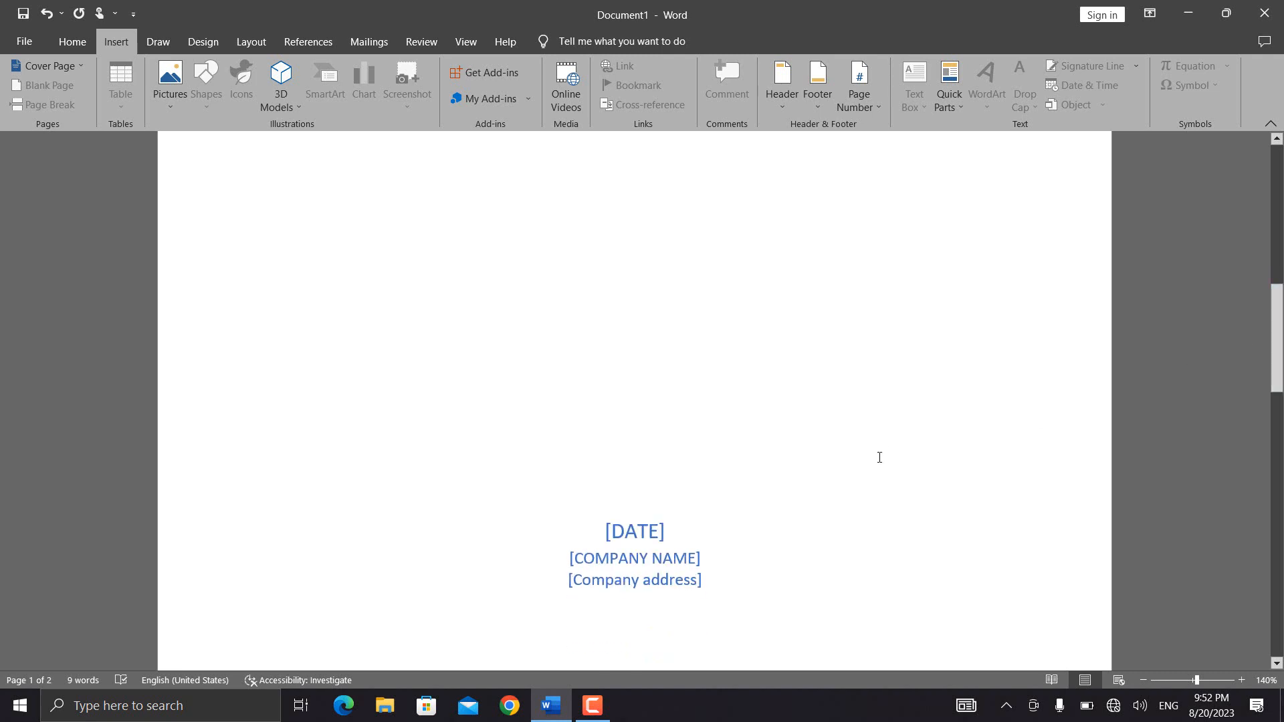
{"action": "left_click", "coordinate": [81, 68]}
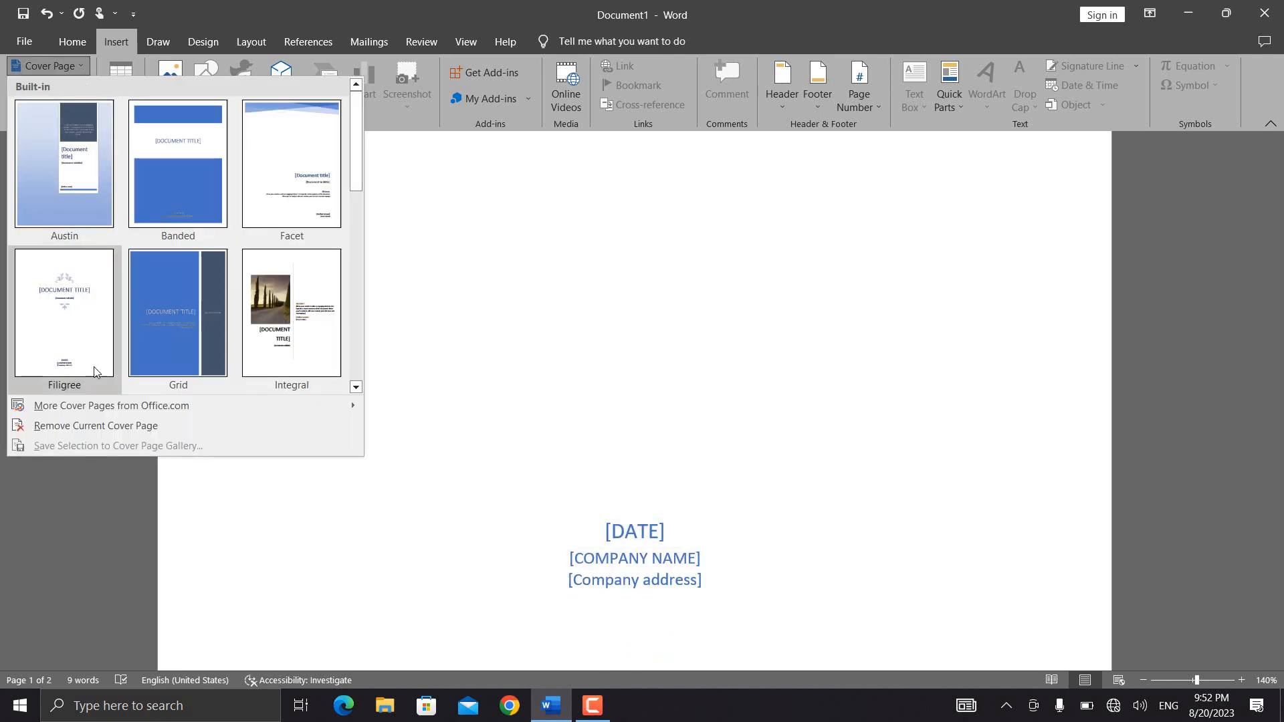
{"action": "left_click", "coordinate": [527, 477]}
{"action": "left_click_drag", "start_coordinate": [1278, 359], "coordinate": [1281, 227]}
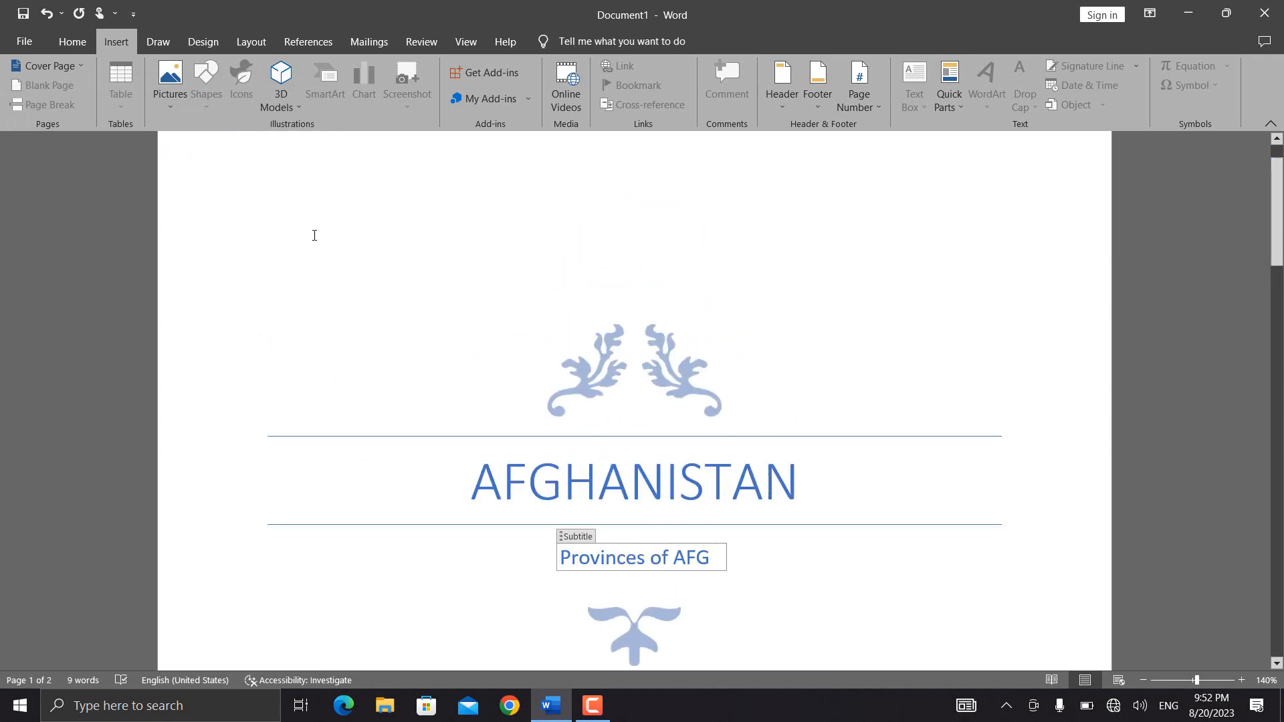
{"action": "left_click_drag", "start_coordinate": [314, 234], "coordinate": [802, 630]}
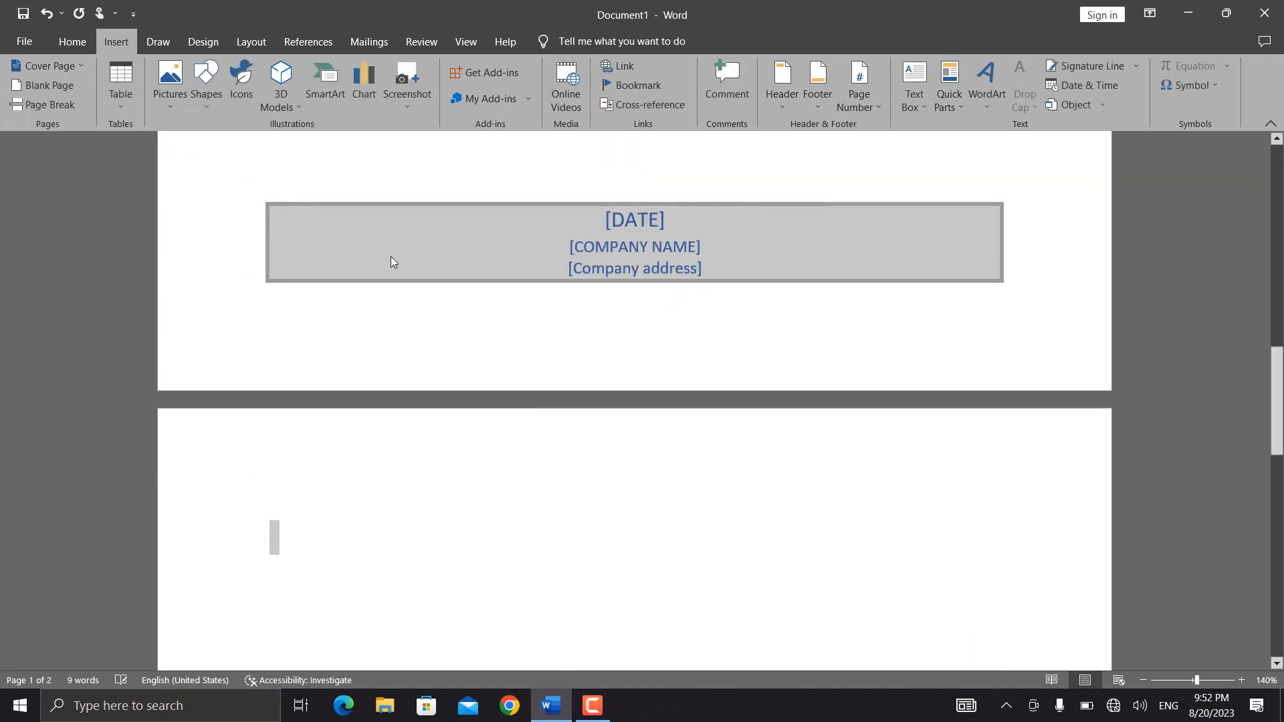
{"action": "left_click", "coordinate": [50, 66]}
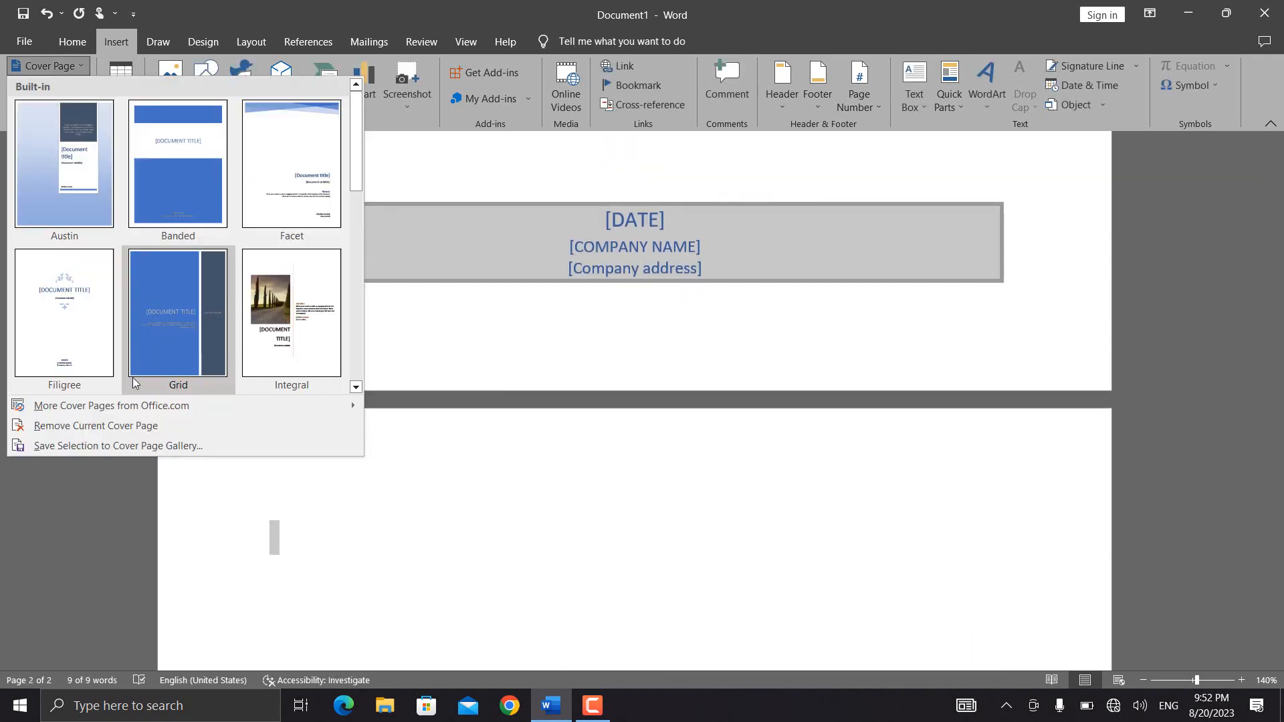
{"action": "left_click", "coordinate": [83, 446]}
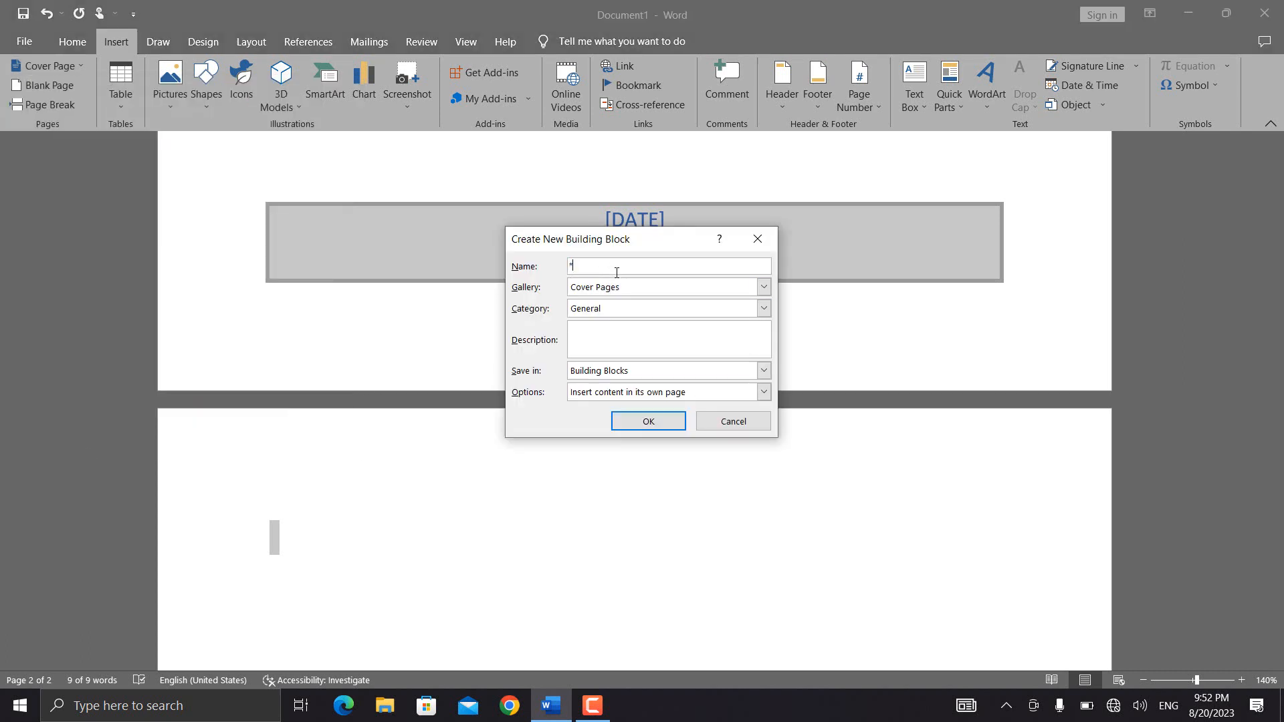
- Name the new cover page building block "AFG"
{"action": "key", "text": "BackSpace"}
{"action": "type", "text": "AF"}
{"action": "type", "text": "AF"}
{"action": "key", "text": "BackSpace"}
{"action": "key", "text": "BackSpace"}
{"action": "type", "text": "G"}
{"action": "key", "text": "BackSpace"}
{"action": "key", "text": "BackSpace"}
{"action": "type", "text": "FG"}
- Describe the building block as "This is a cover page of AFG and it only bolongs to this" and save it to the gallery
{"action": "left_click", "coordinate": [597, 338]}
{"action": "type", "text": "This is a cover page of AFG and it only bolongs to "}
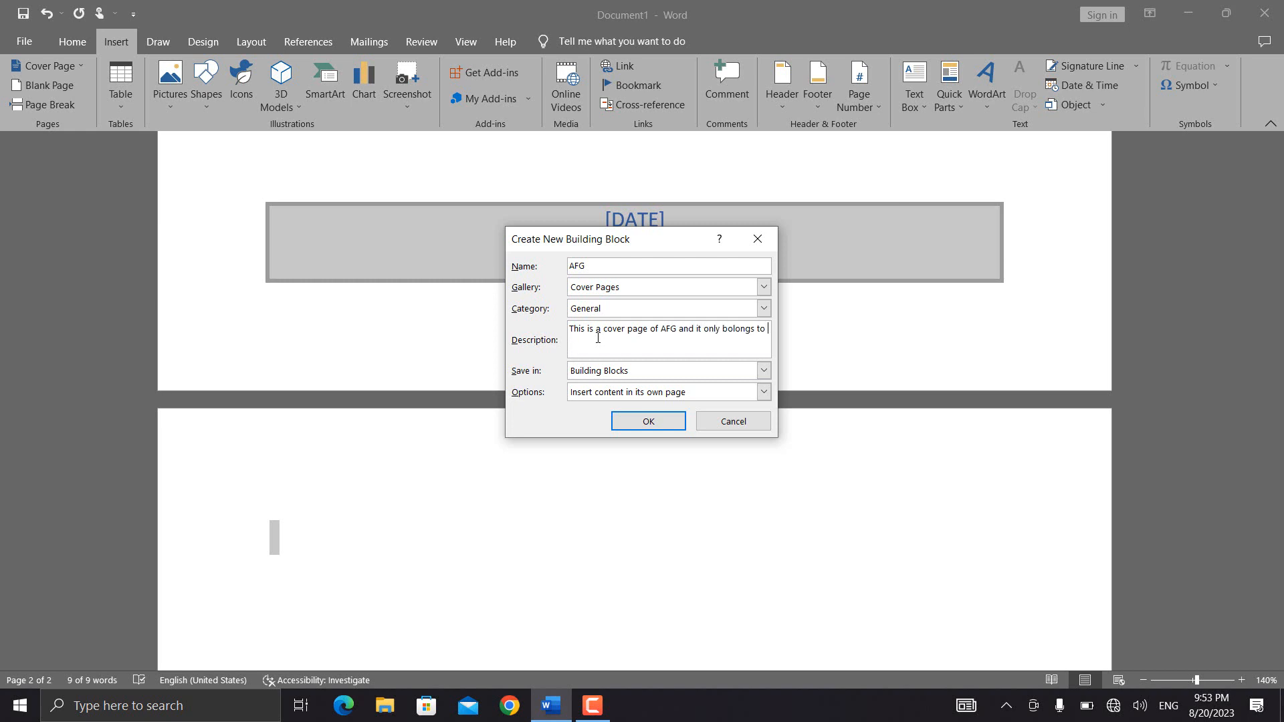
{"action": "type", "text": "hthis"}
{"action": "left_click", "coordinate": [635, 436]}
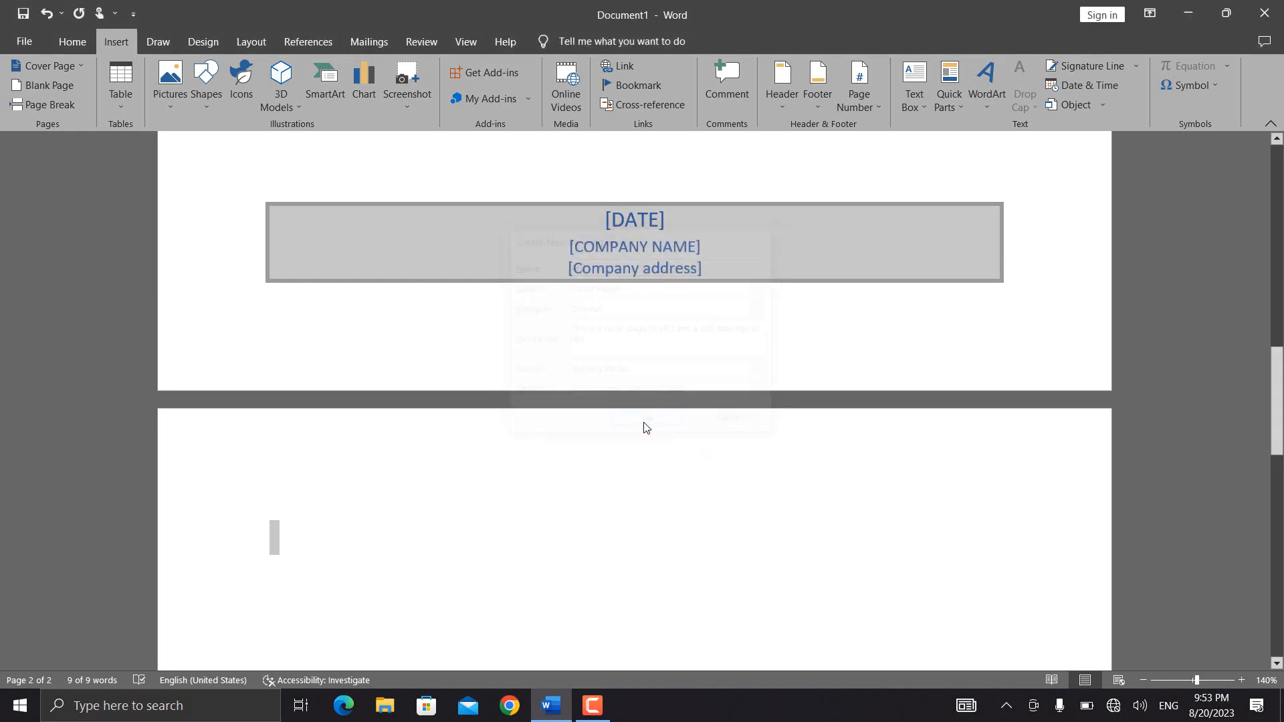
- Check the General category at the end of the cover page gallery for the saved AFG cover page
{"action": "left_click", "coordinate": [84, 65]}
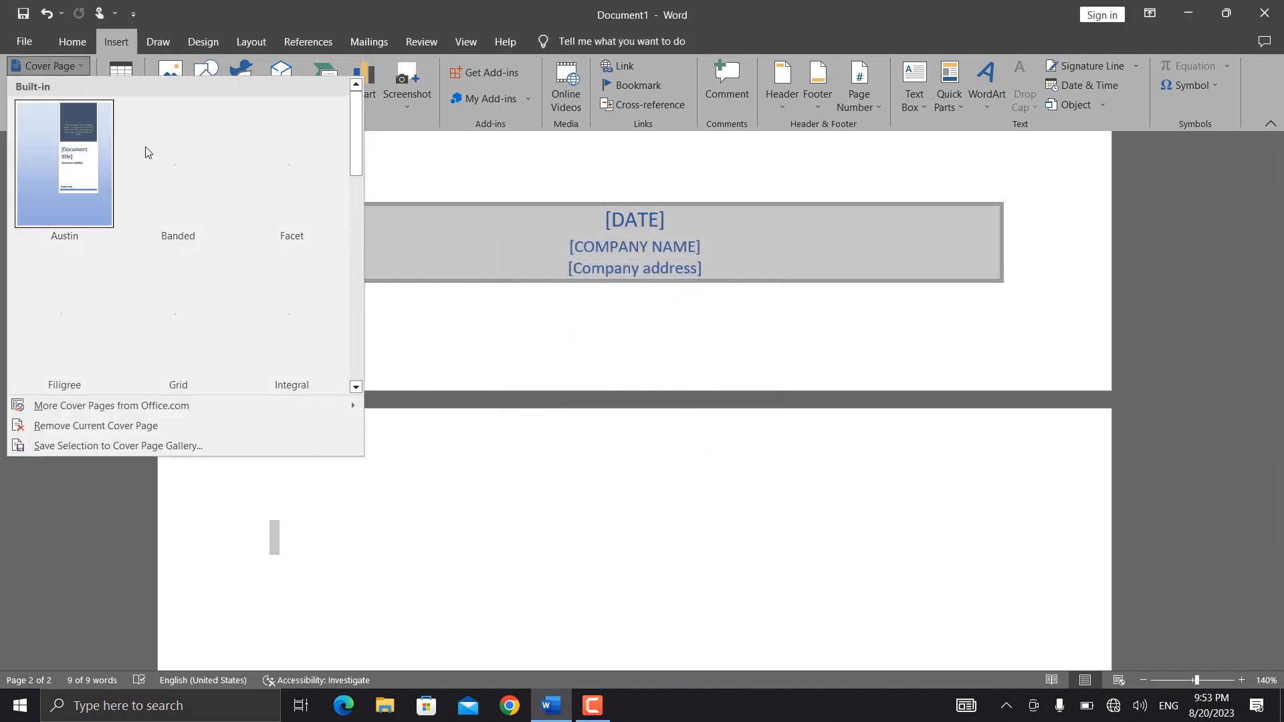
{"action": "scroll", "coordinate": [363, 198], "scroll_direction": "down", "scroll_amount": 4}
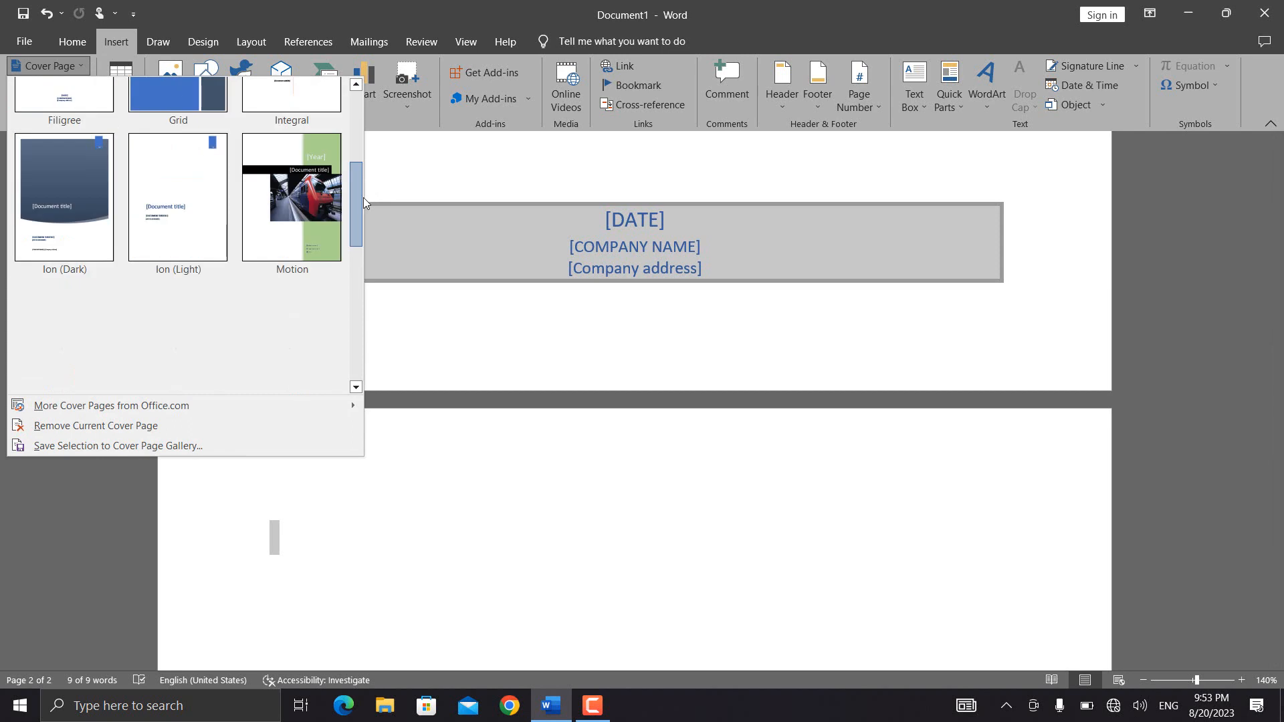
{"action": "left_click_drag", "start_coordinate": [361, 219], "coordinate": [361, 340]}
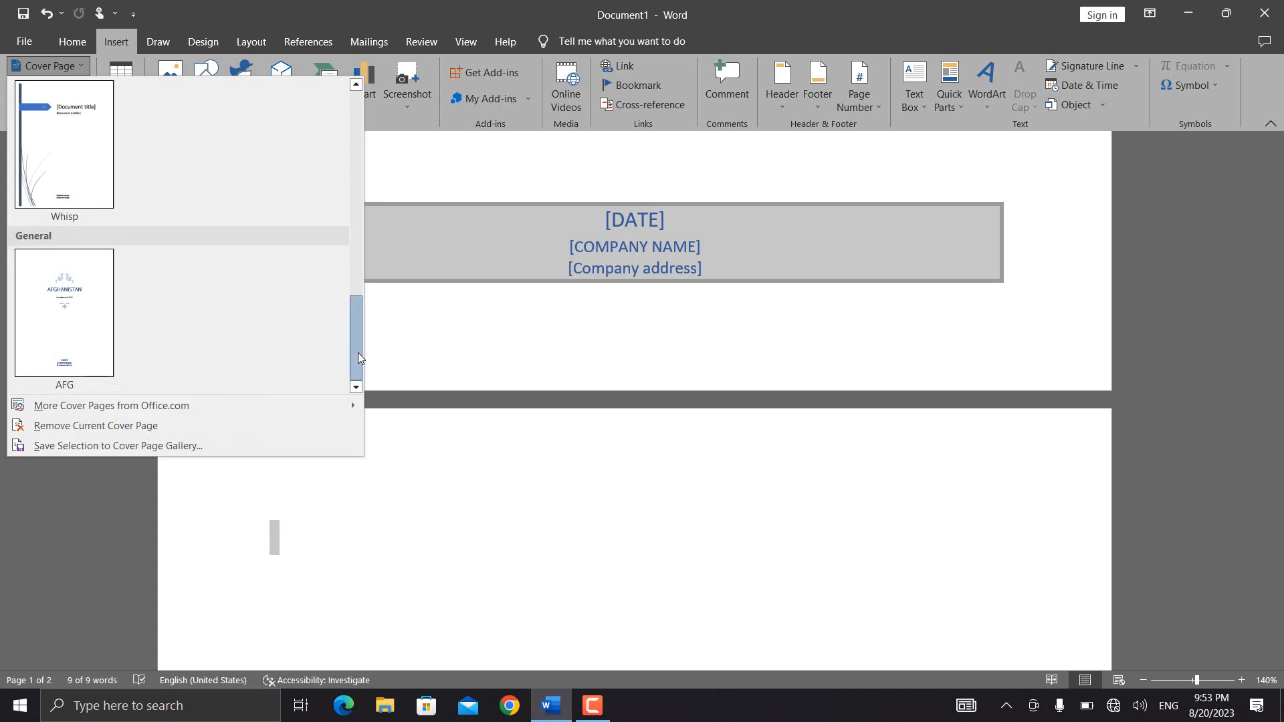
{"action": "left_click", "coordinate": [468, 343]}
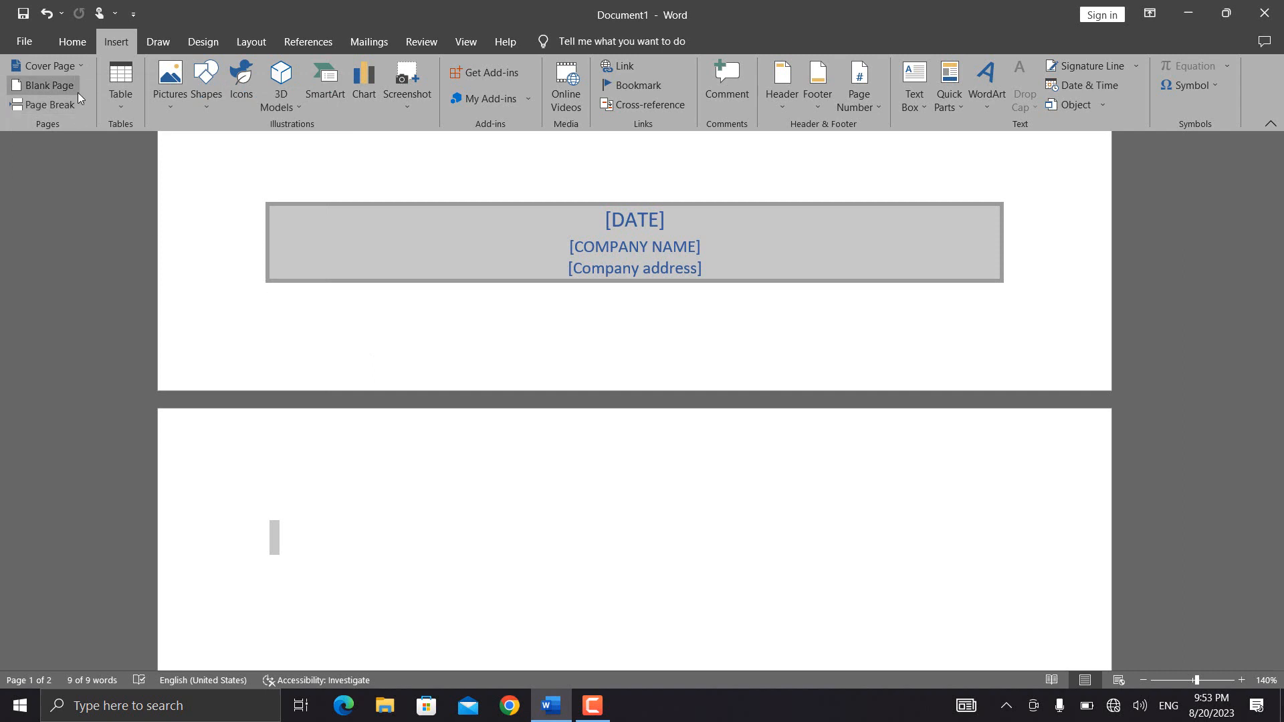
- Insert several blank pages from the page after the cover, and undo the insertions
{"action": "left_click", "coordinate": [344, 494]}
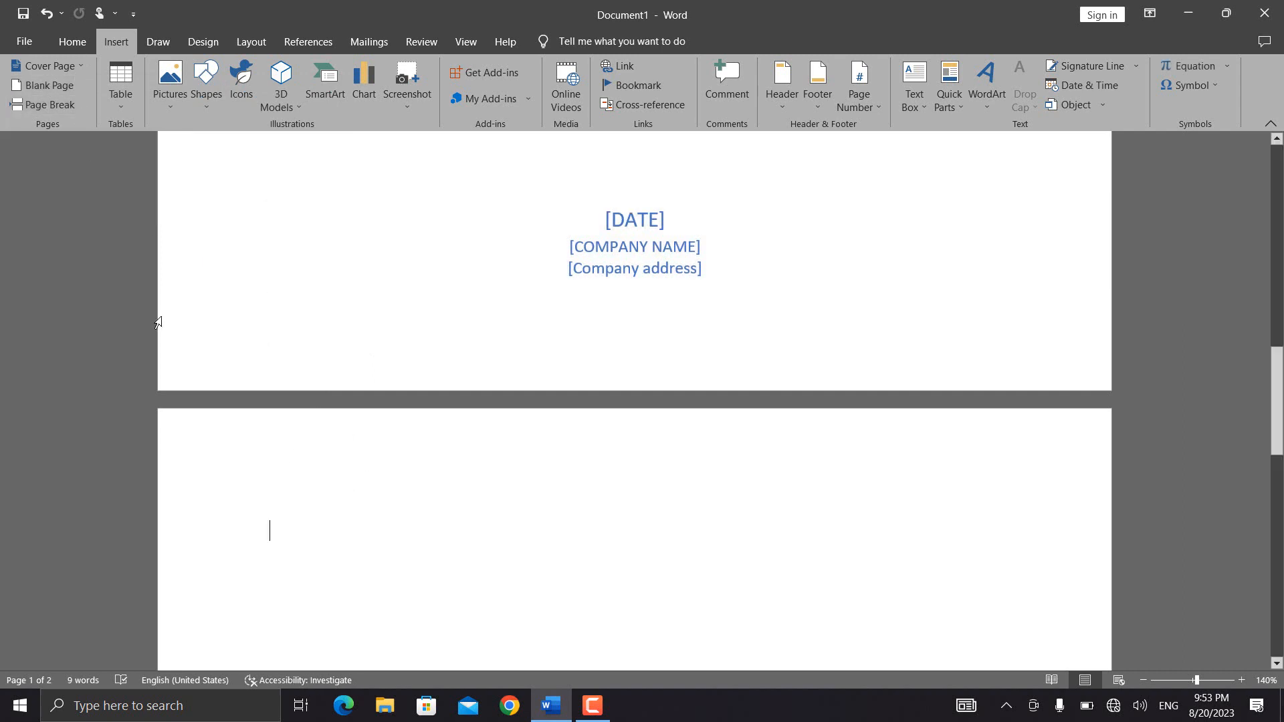
{"action": "left_click", "coordinate": [73, 90]}
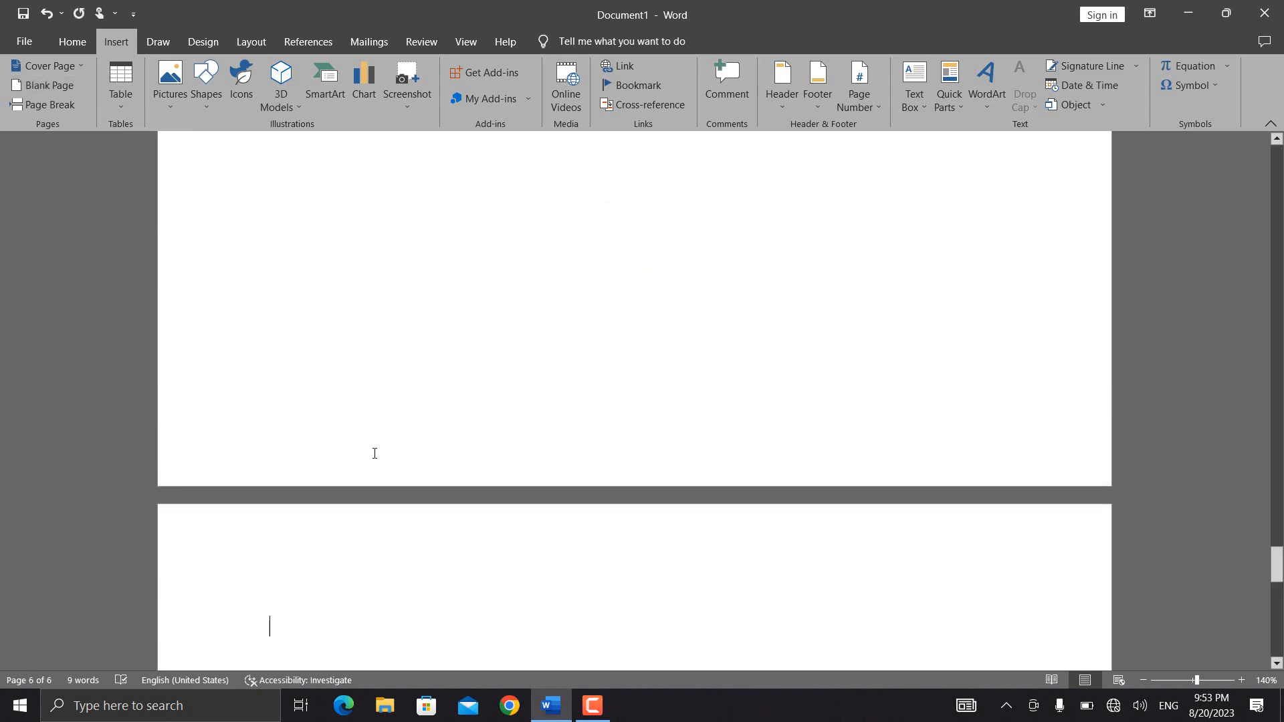
{"action": "key", "text": "ctrl+z"}
{"action": "key", "text": "ctrl+z"}
{"action": "key", "text": "ctrl+z"}
{"action": "key", "text": "ctrl+z"}
{"action": "key", "text": "ctrl+z"}
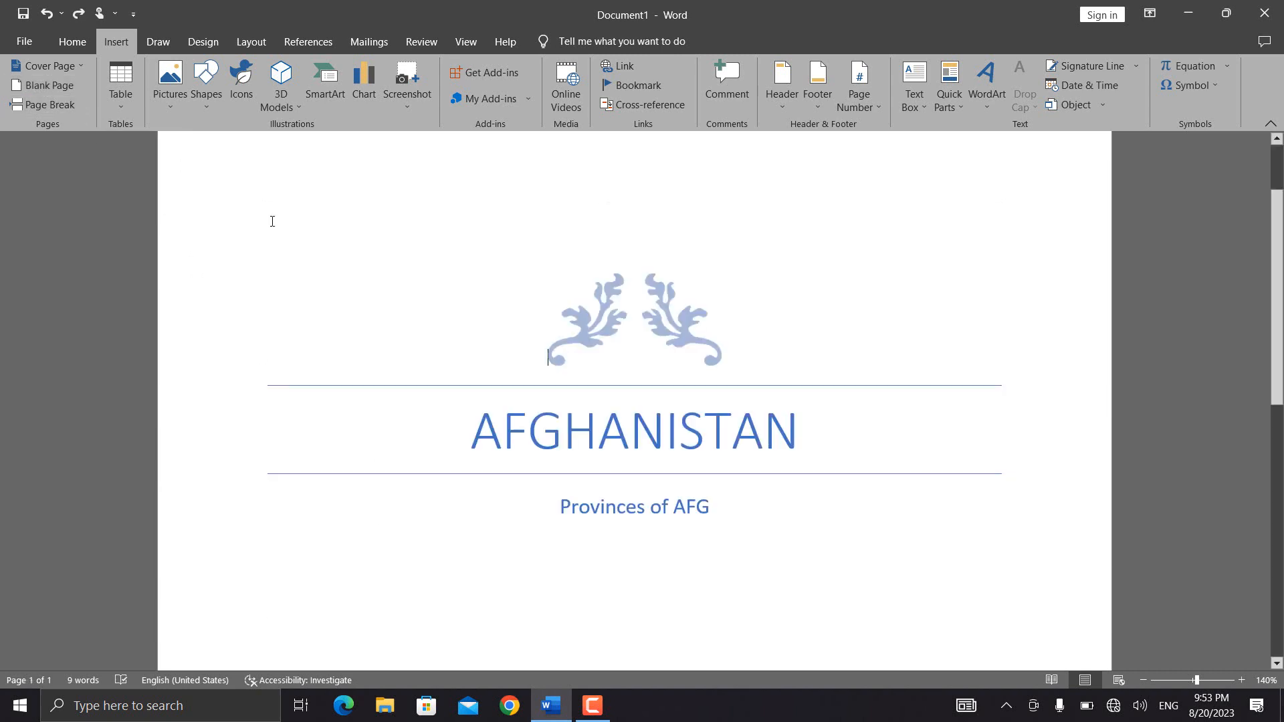
- Insert a blank page after the end of the cover page
{"action": "left_click_drag", "start_coordinate": [1276, 294], "coordinate": [1276, 513]}
{"action": "scroll", "coordinate": [790, 575], "scroll_direction": "down", "scroll_amount": 2}
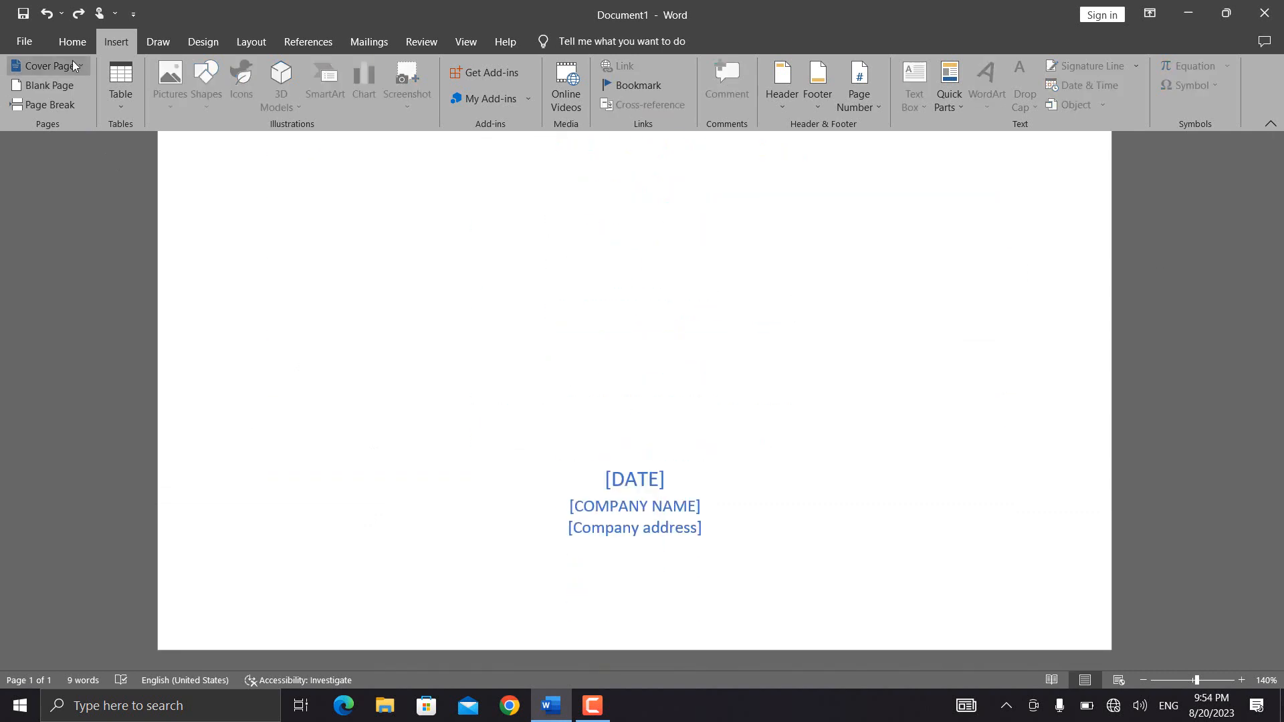
{"action": "left_click", "coordinate": [67, 86]}
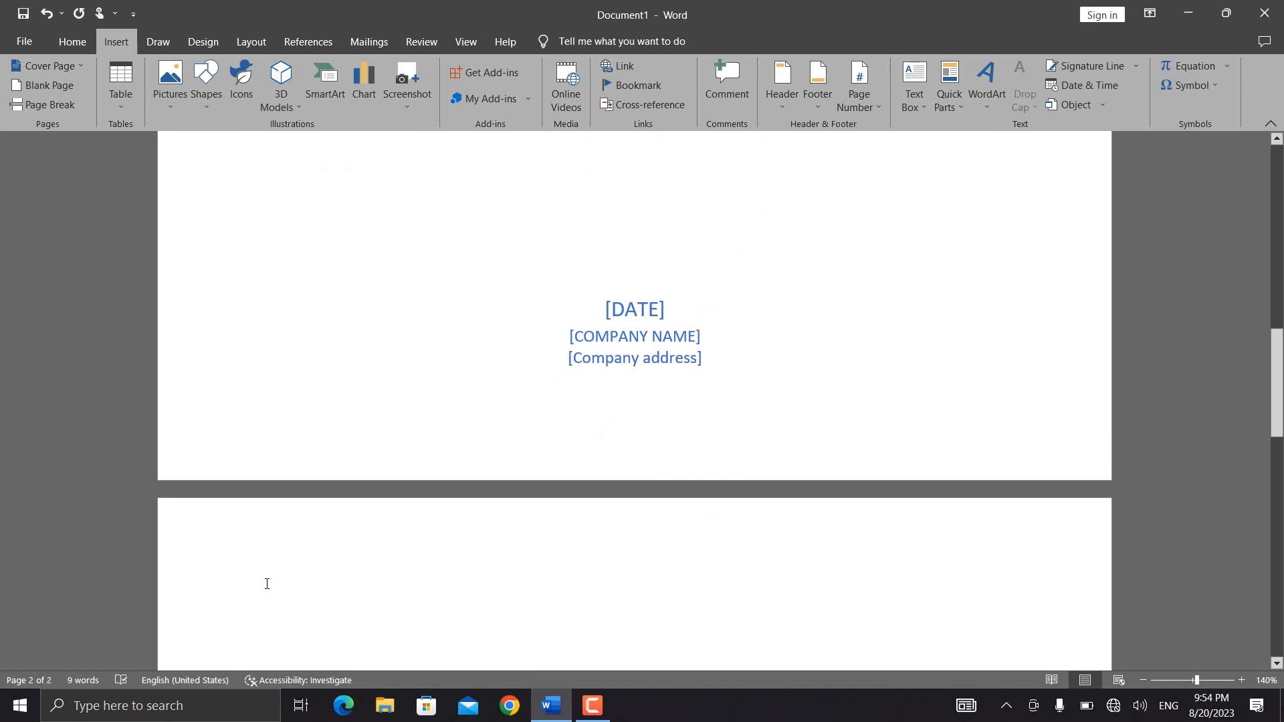
- Fill the new page with sample paragraphs generated by =rand()
{"action": "type", "text": "=ar"}
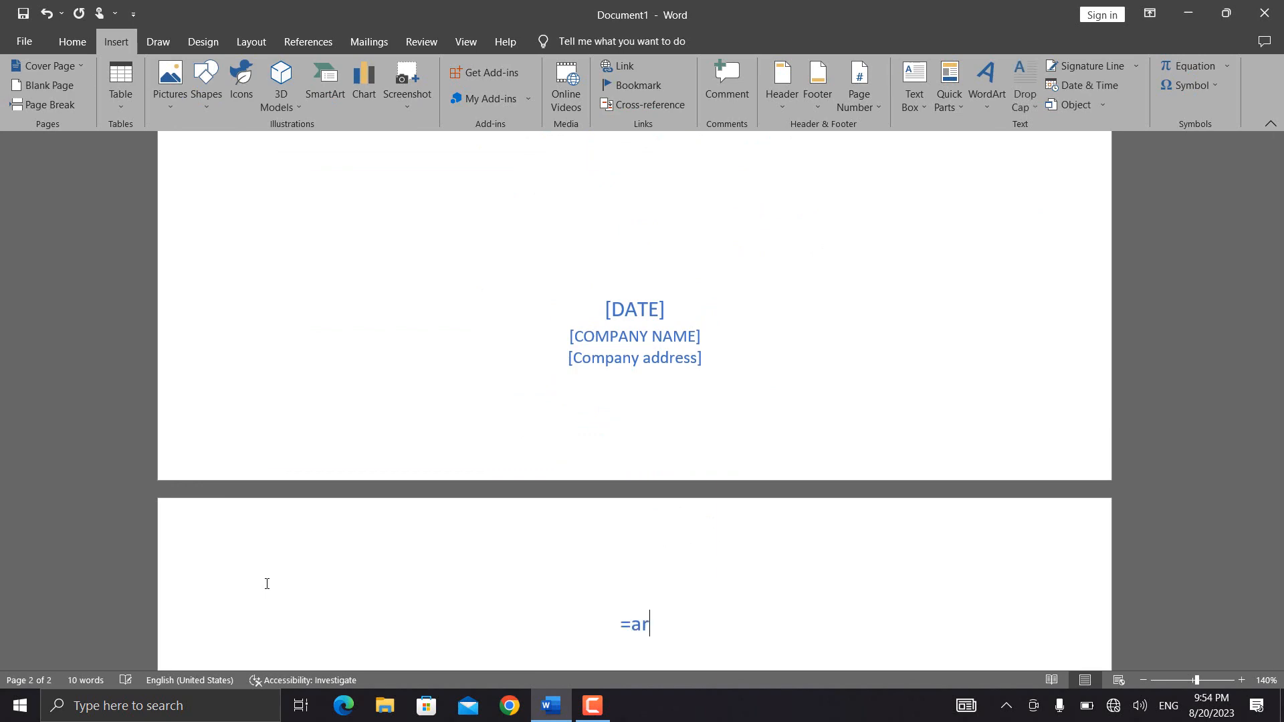
{"action": "key", "text": "BackSpace"}
{"action": "key", "text": "BackSpace"}
{"action": "type", "text": "rand()"}
{"action": "key", "text": "Return"}
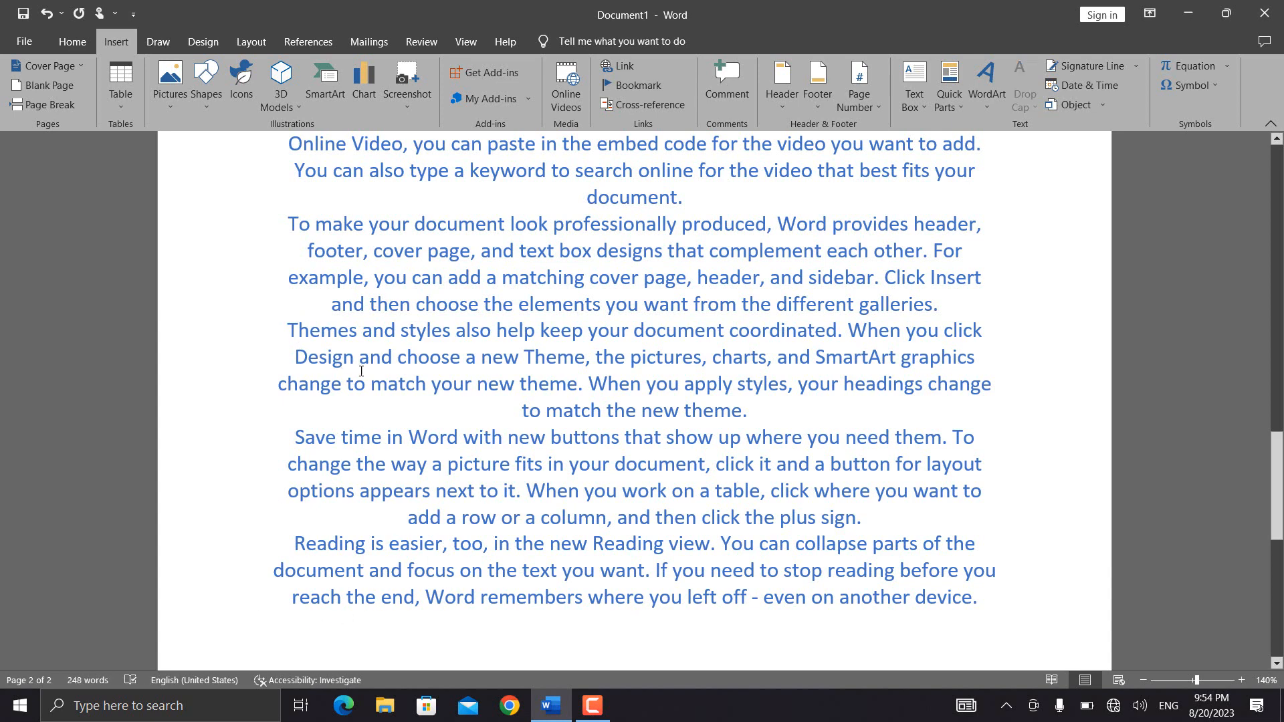
- Insert a page break before the paragraph beginning "Save time in Word"
{"action": "left_click", "coordinate": [456, 415]}
{"action": "left_click_drag", "start_coordinate": [292, 435], "coordinate": [1001, 601]}
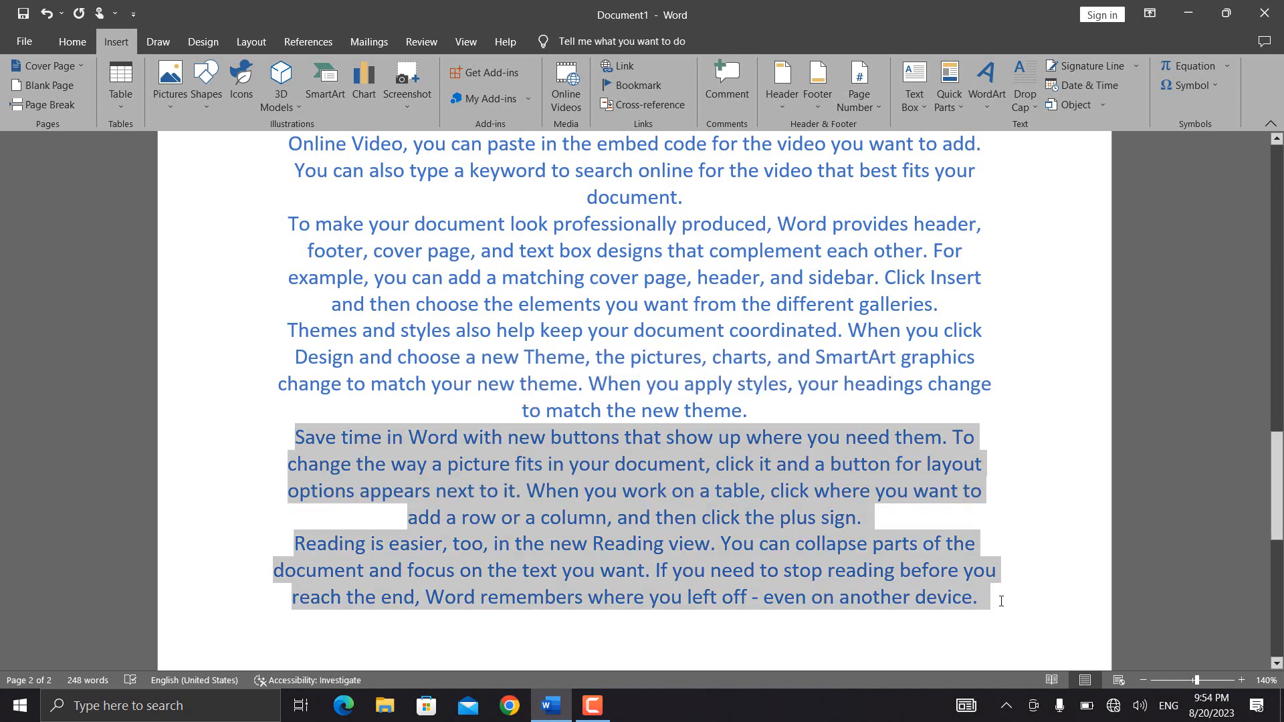
{"action": "left_click", "coordinate": [506, 409]}
{"action": "left_click", "coordinate": [288, 438]}
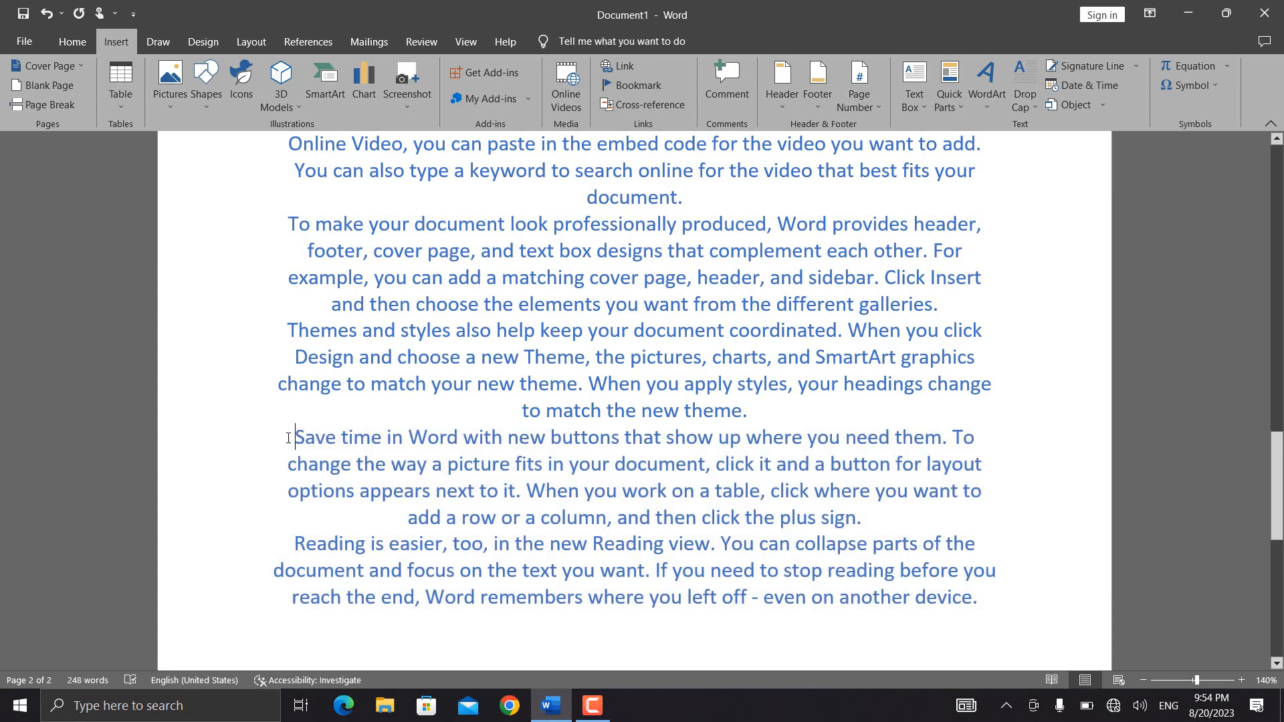
{"action": "left_click", "coordinate": [50, 107]}
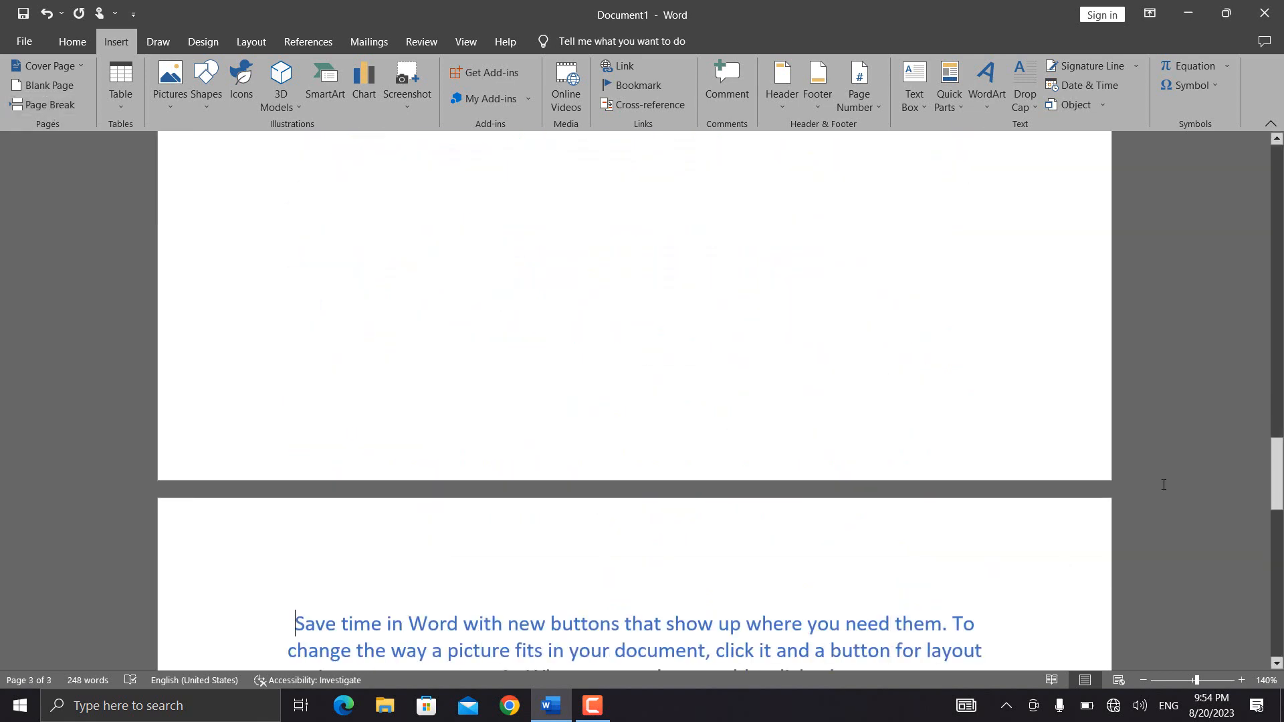
- Select and delete all content in the document
{"action": "left_click_drag", "start_coordinate": [1276, 458], "coordinate": [1280, 376]}
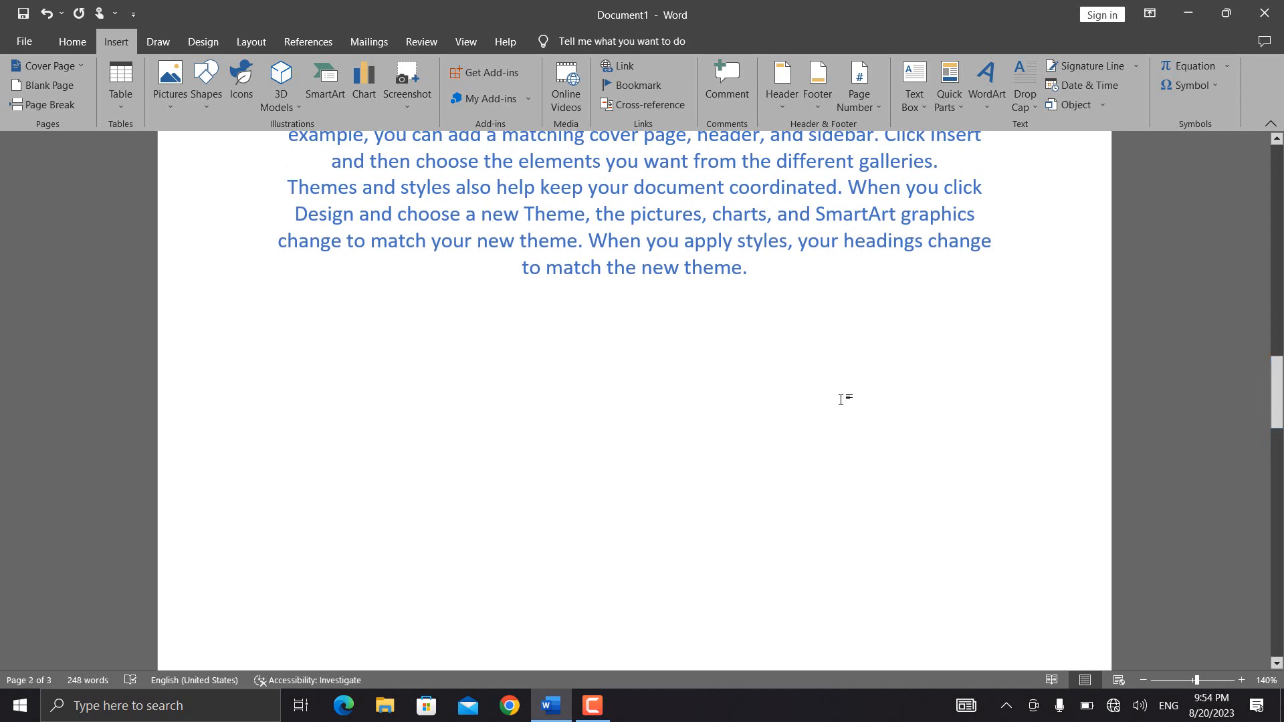
{"action": "scroll", "coordinate": [301, 452], "scroll_direction": "down", "scroll_amount": 8}
{"action": "key", "text": "ctrl+a"}
{"action": "key", "text": "Delete"}
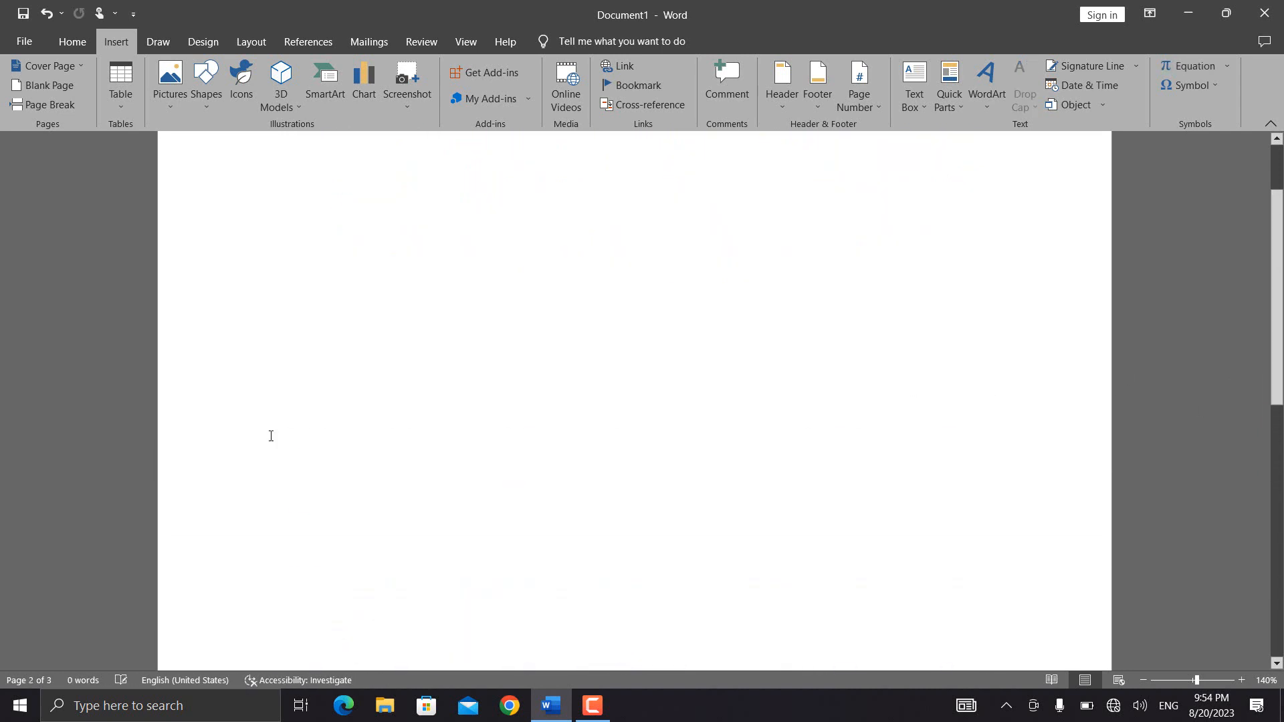
- Insert a table of six columns by eight rows and enter Sdfsadf, Af, asdfs and Asdf in the first two columns of its top two rows
{"action": "left_click", "coordinate": [121, 86]}
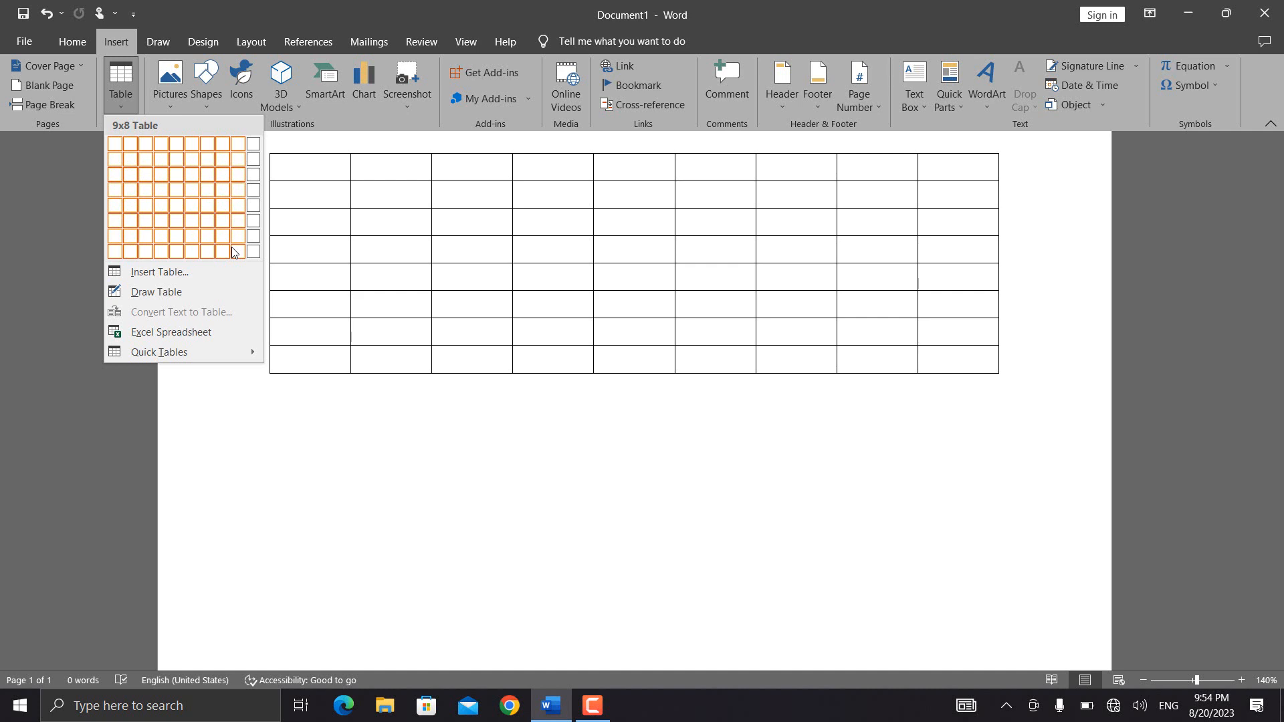
{"action": "left_click", "coordinate": [187, 252]}
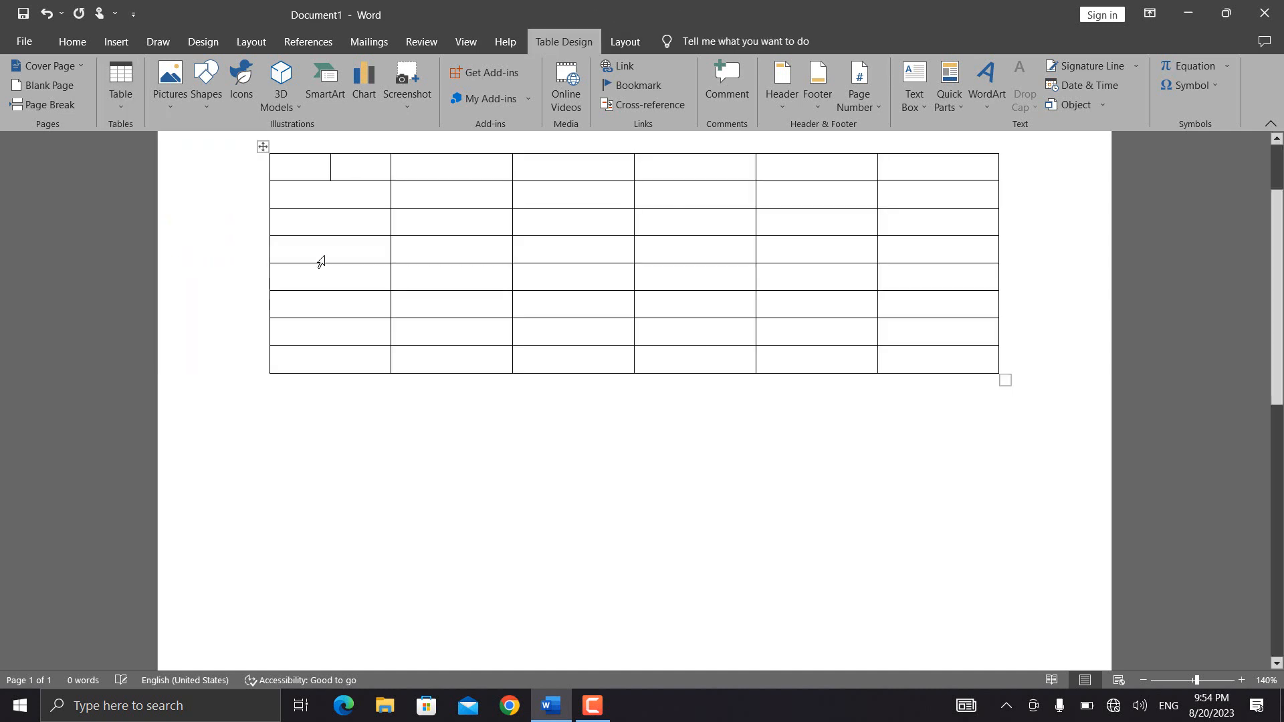
{"action": "type", "text": "sdfsadf"}
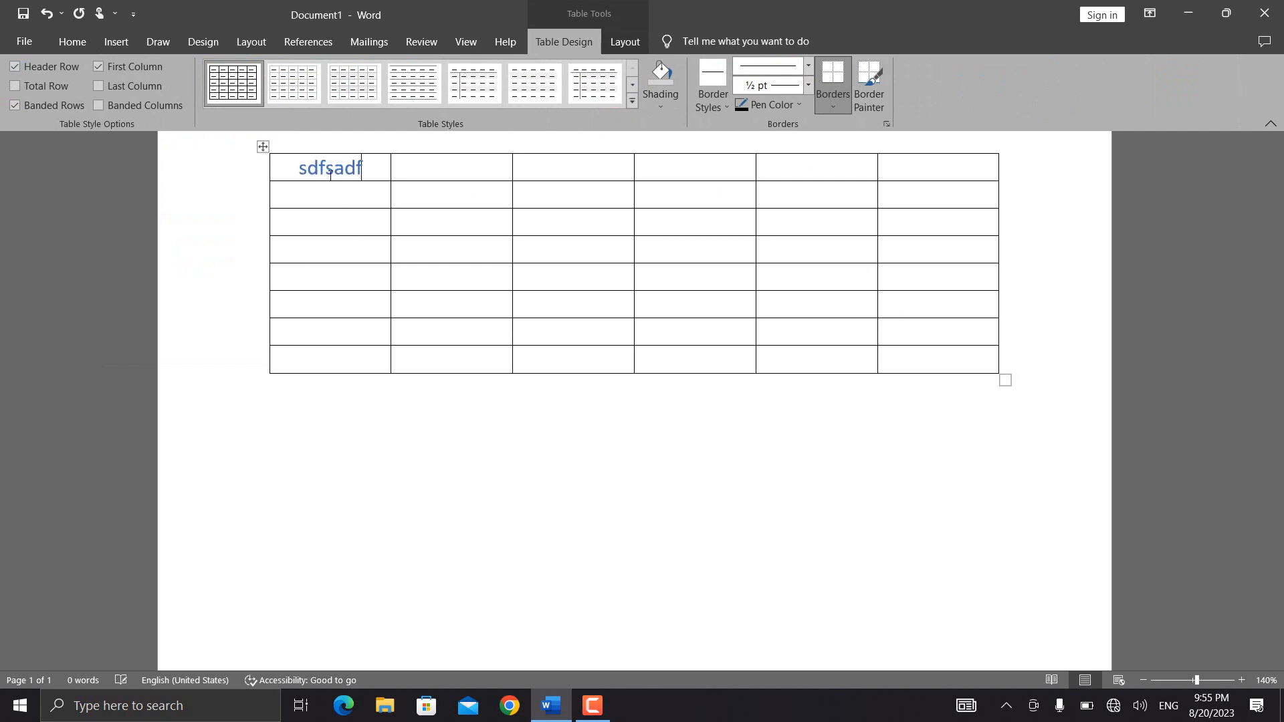
{"action": "key", "text": "Down"}
{"action": "type", "text": "asdfs"}
{"action": "key", "text": "Tab"}
{"action": "type", "text": "asdf"}
{"action": "key", "text": "Up"}
{"action": "type", "text": "af"}
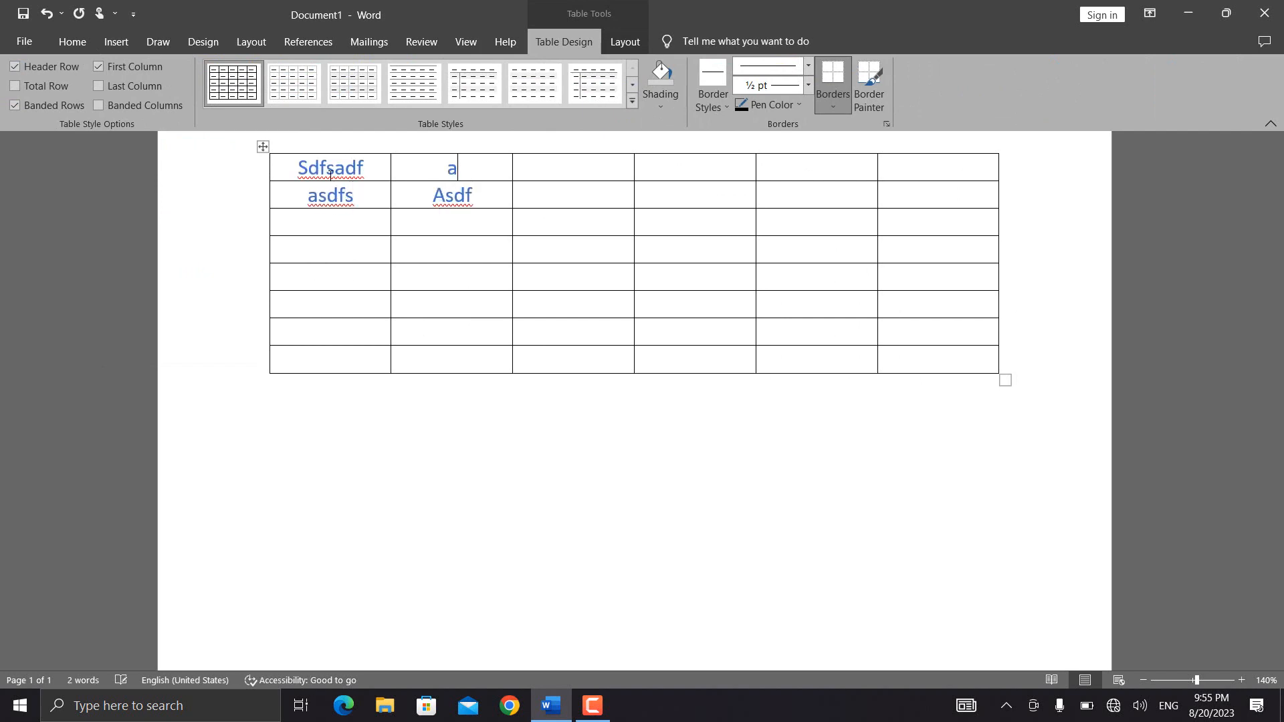
- Add three rows at the bottom of the table and move the table slightly lower on the page
{"action": "mouse_move", "coordinate": [266, 375]}
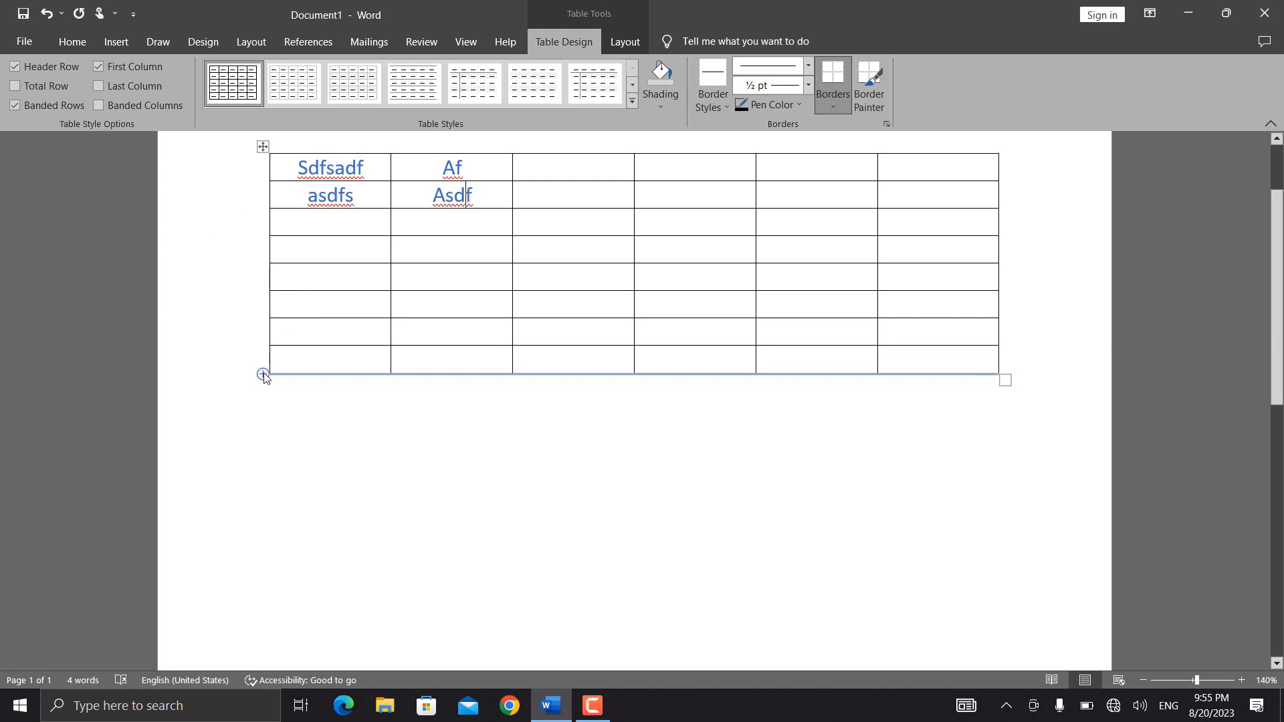
{"action": "left_click", "coordinate": [264, 374]}
{"action": "left_click", "coordinate": [263, 373]}
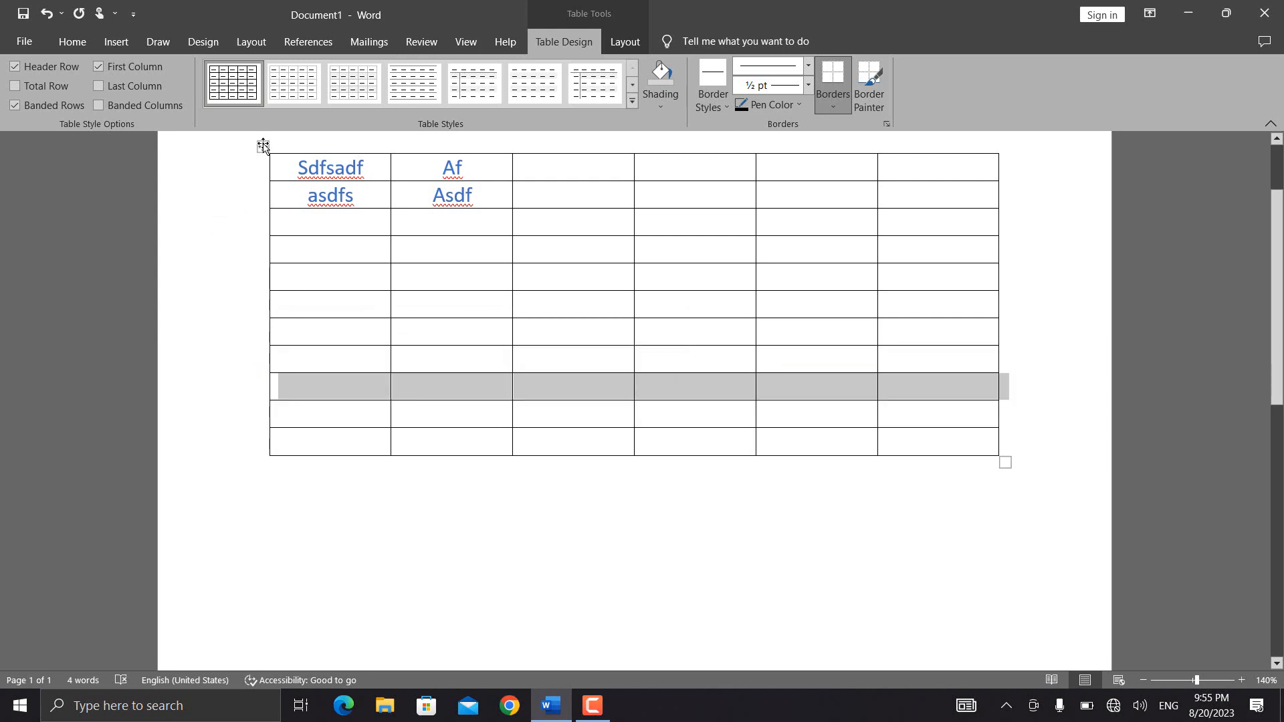
{"action": "mouse_move", "coordinate": [262, 147]}
{"action": "left_mouse_down"}
{"action": "mouse_move", "coordinate": [244, 172]}
{"action": "mouse_move", "coordinate": [241, 158]}
{"action": "mouse_move", "coordinate": [251, 163]}
{"action": "left_mouse_up"}
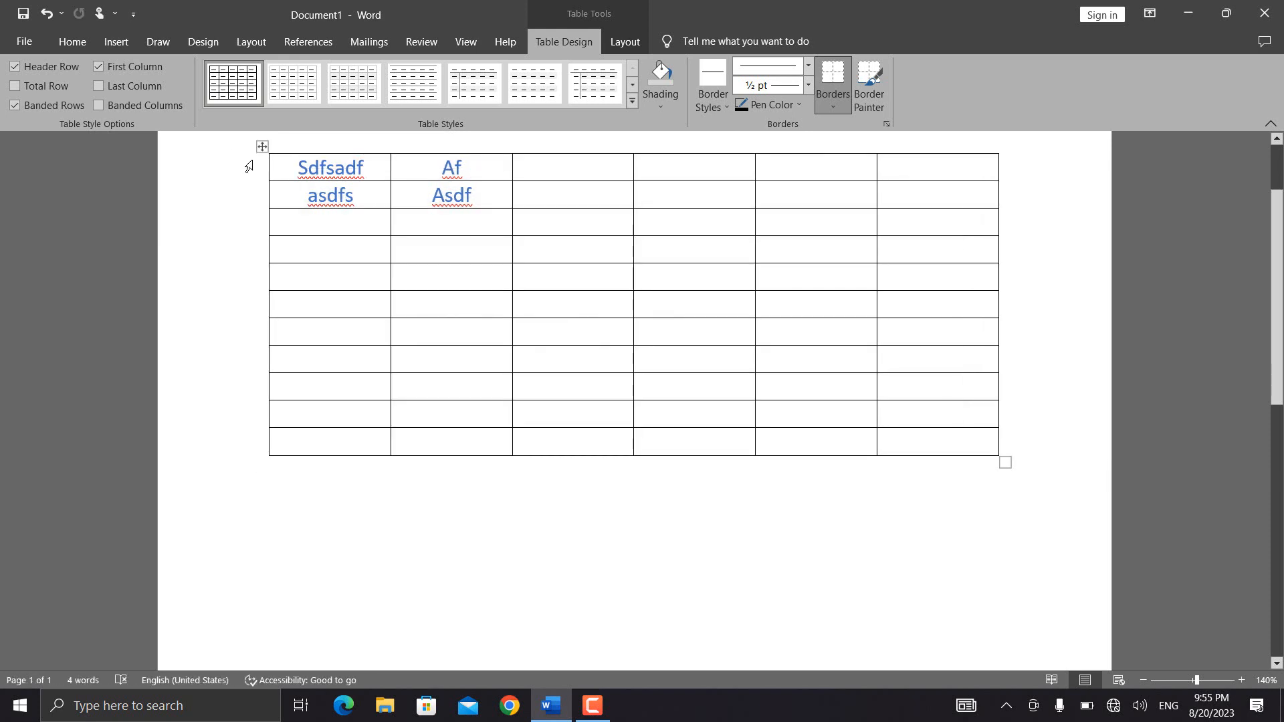
{"action": "scroll", "coordinate": [475, 335], "scroll_direction": "up", "scroll_amount": 1}
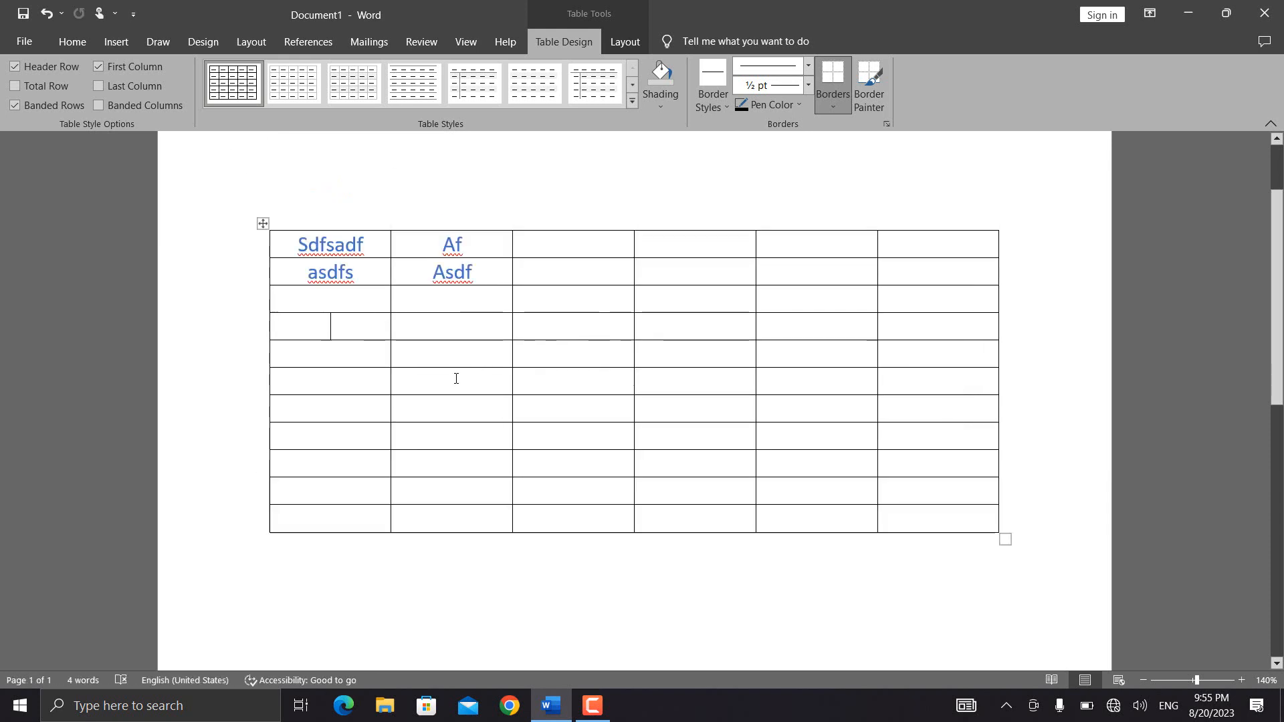
- Insert a nested table of five columns by two rows in the first cell of the table's fourth row
{"action": "left_click", "coordinate": [115, 41]}
{"action": "left_click", "coordinate": [120, 84]}
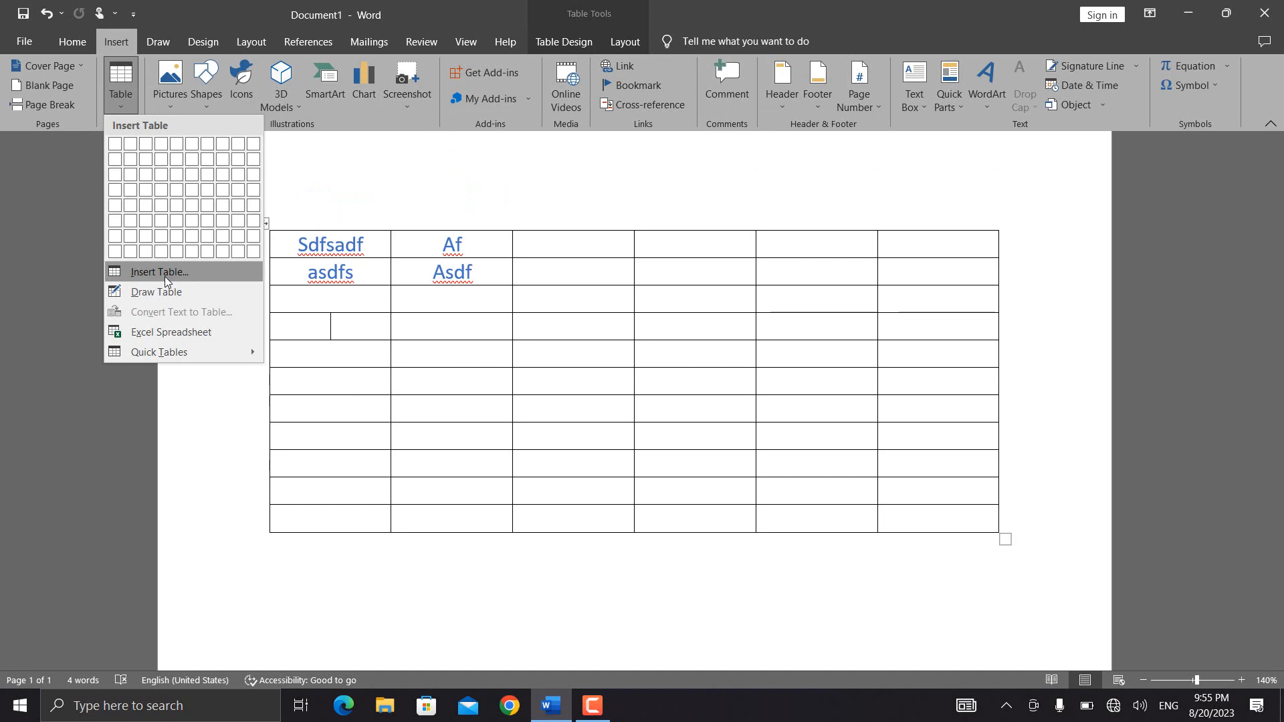
{"action": "left_click", "coordinate": [163, 276]}
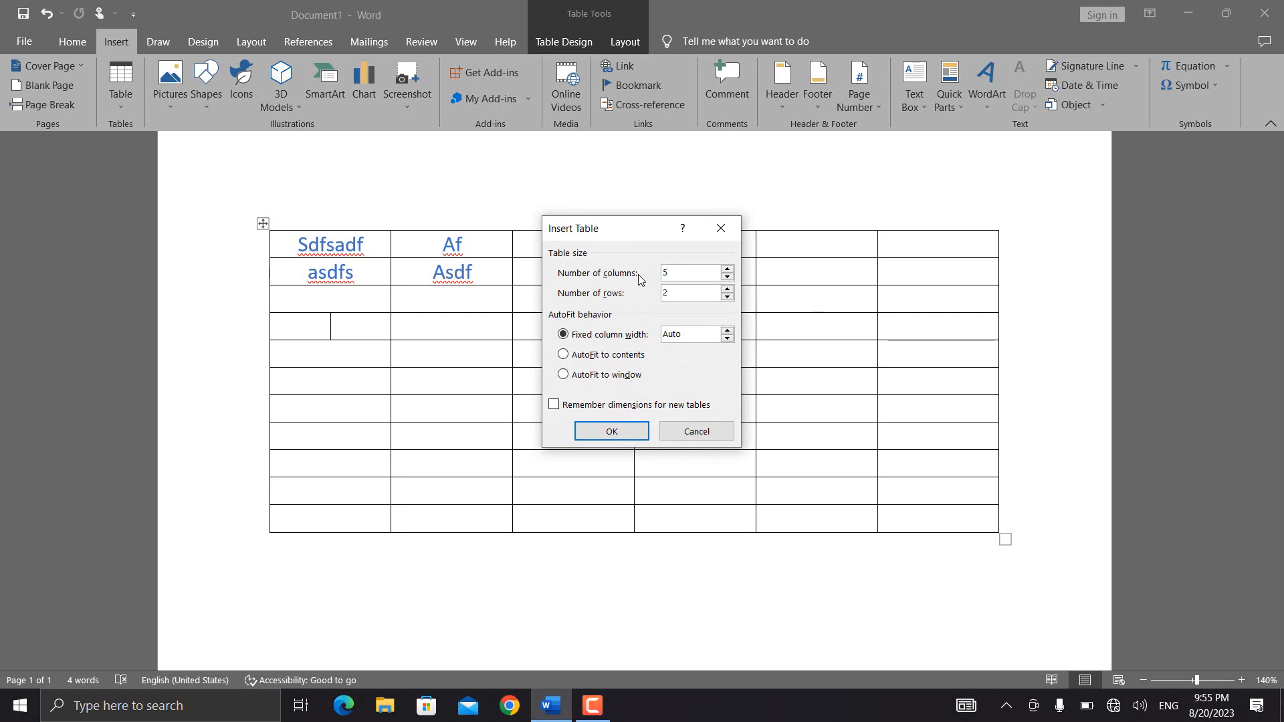
{"action": "left_click", "coordinate": [684, 279]}
{"action": "left_click", "coordinate": [610, 431]}
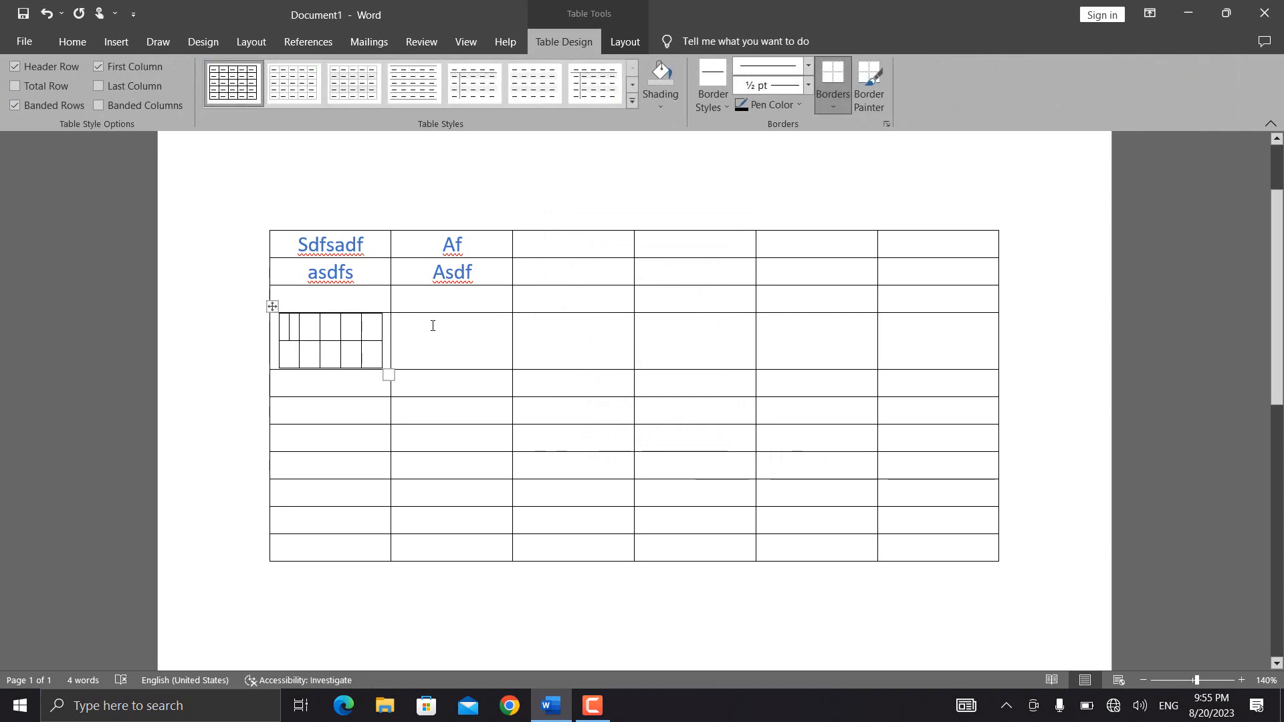
- Use Draw Table to draw extra cells and lines in the second and third columns of the table's fourth row
{"action": "left_click", "coordinate": [242, 244]}
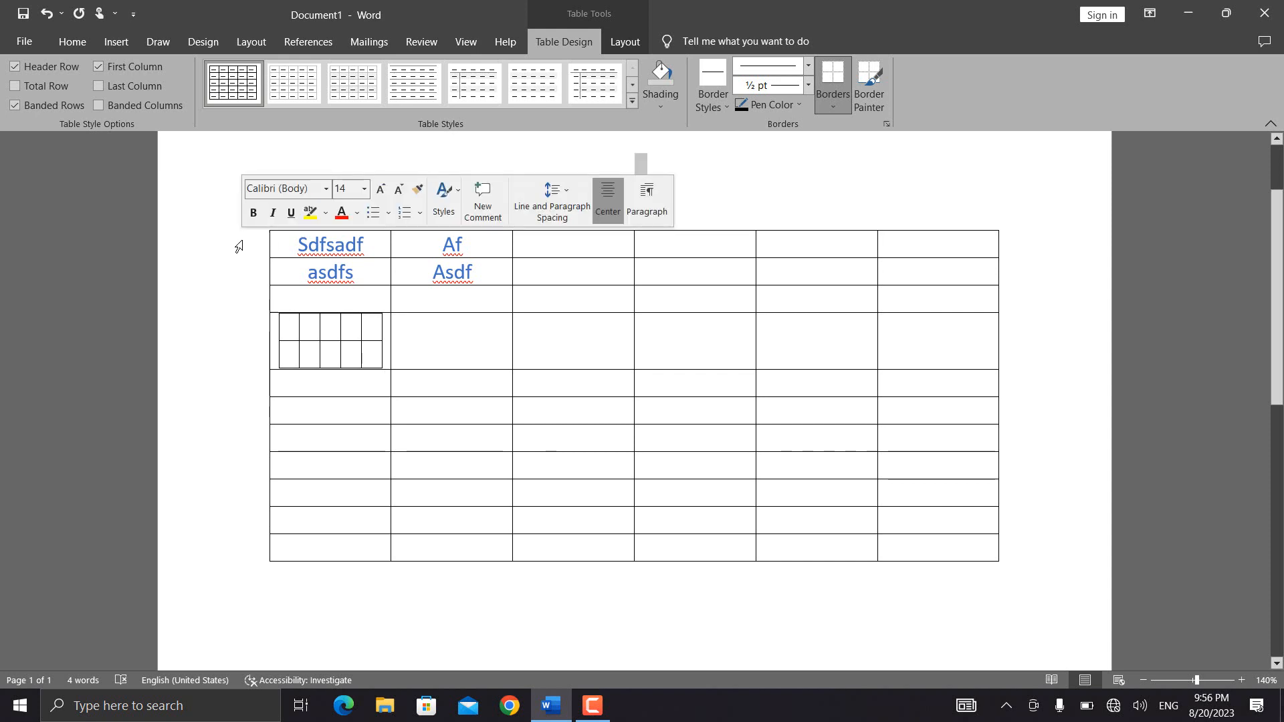
{"action": "left_click", "coordinate": [116, 42]}
{"action": "left_click", "coordinate": [120, 84]}
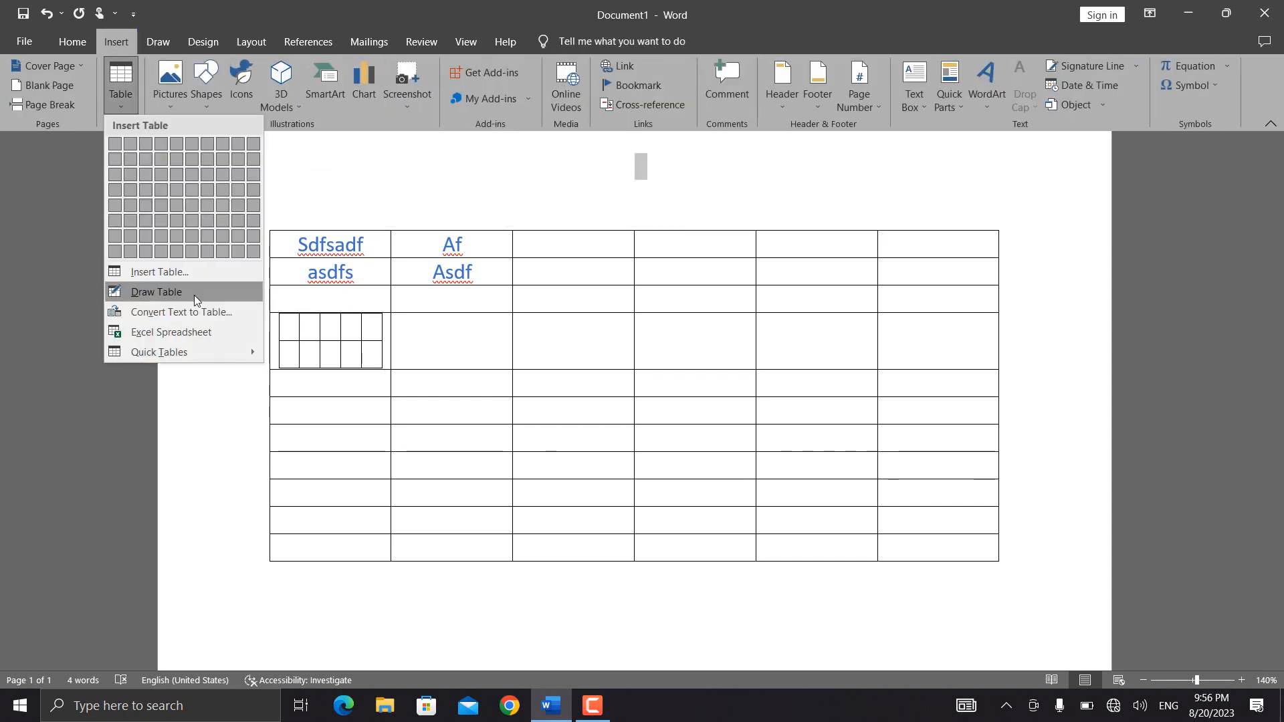
{"action": "left_click", "coordinate": [198, 289]}
{"action": "left_click_drag", "start_coordinate": [428, 313], "coordinate": [555, 394]}
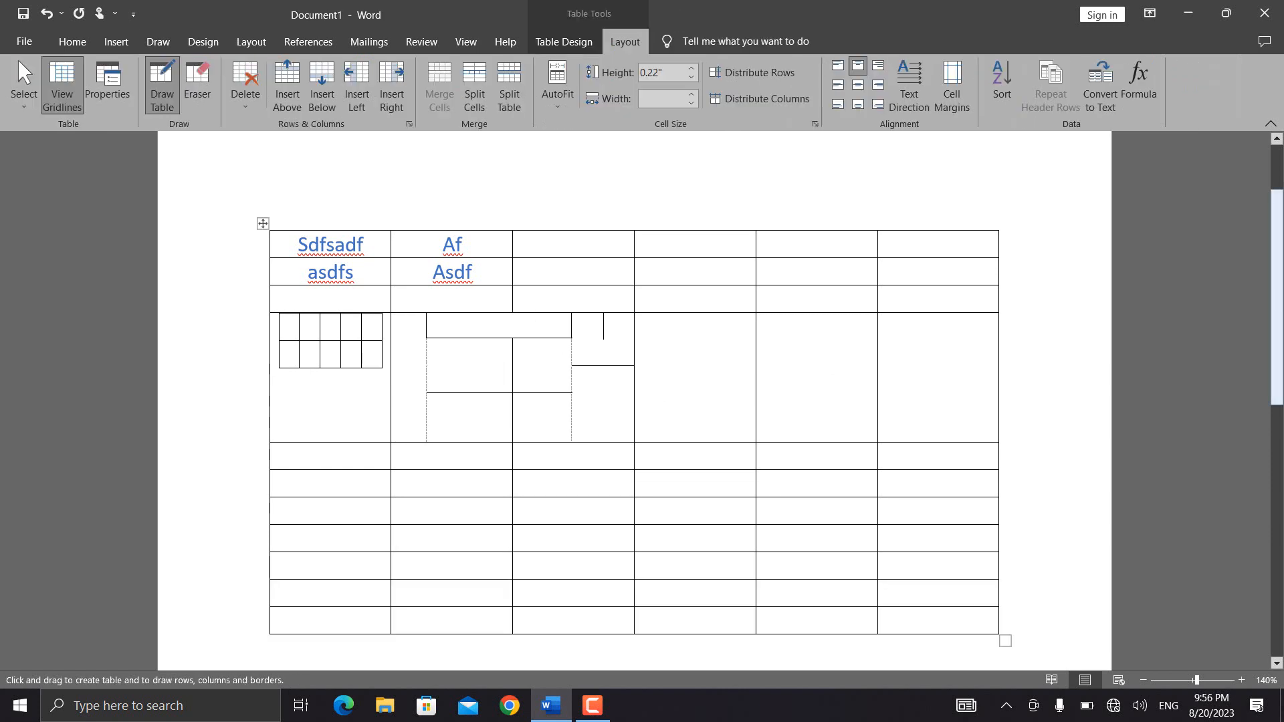
{"action": "scroll", "coordinate": [397, 431], "scroll_direction": "down", "scroll_amount": 5}
{"action": "left_click_drag", "start_coordinate": [319, 370], "coordinate": [774, 496]}
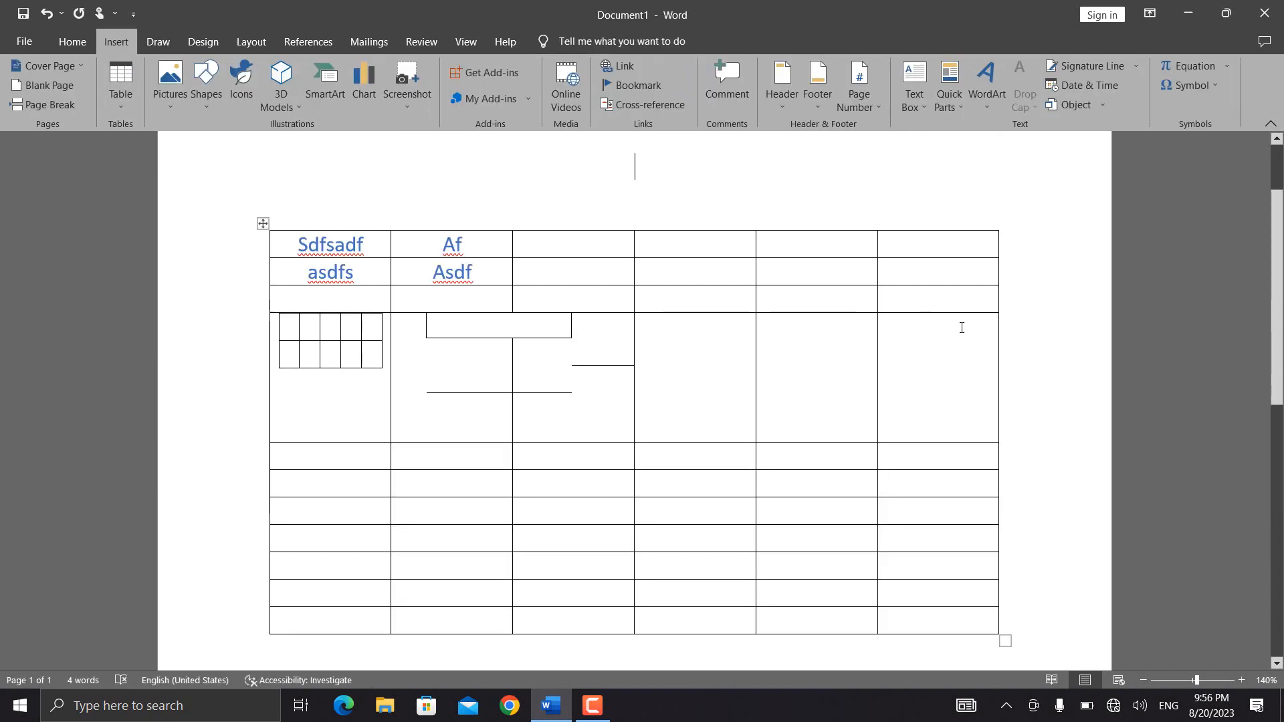
- Replace the document's content with sample paragraphs generated by =rand()
{"action": "left_click", "coordinate": [124, 111]}
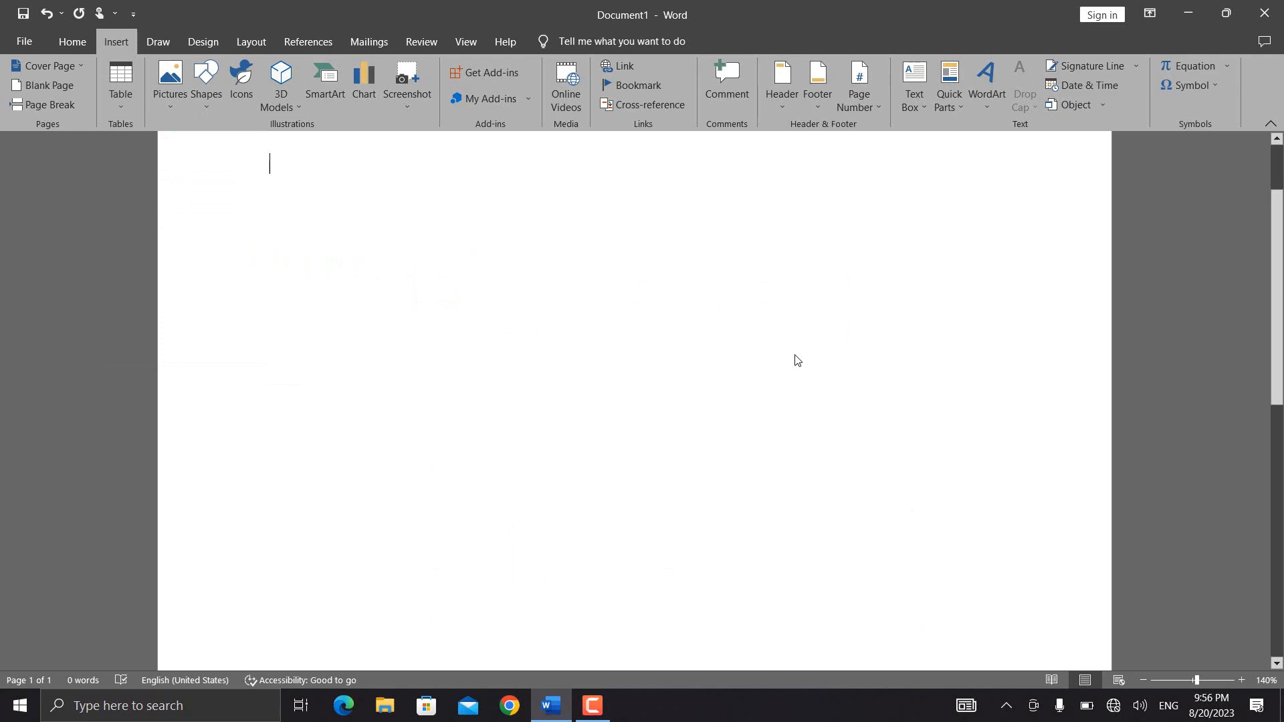
{"action": "type", "text": "=rand()"}
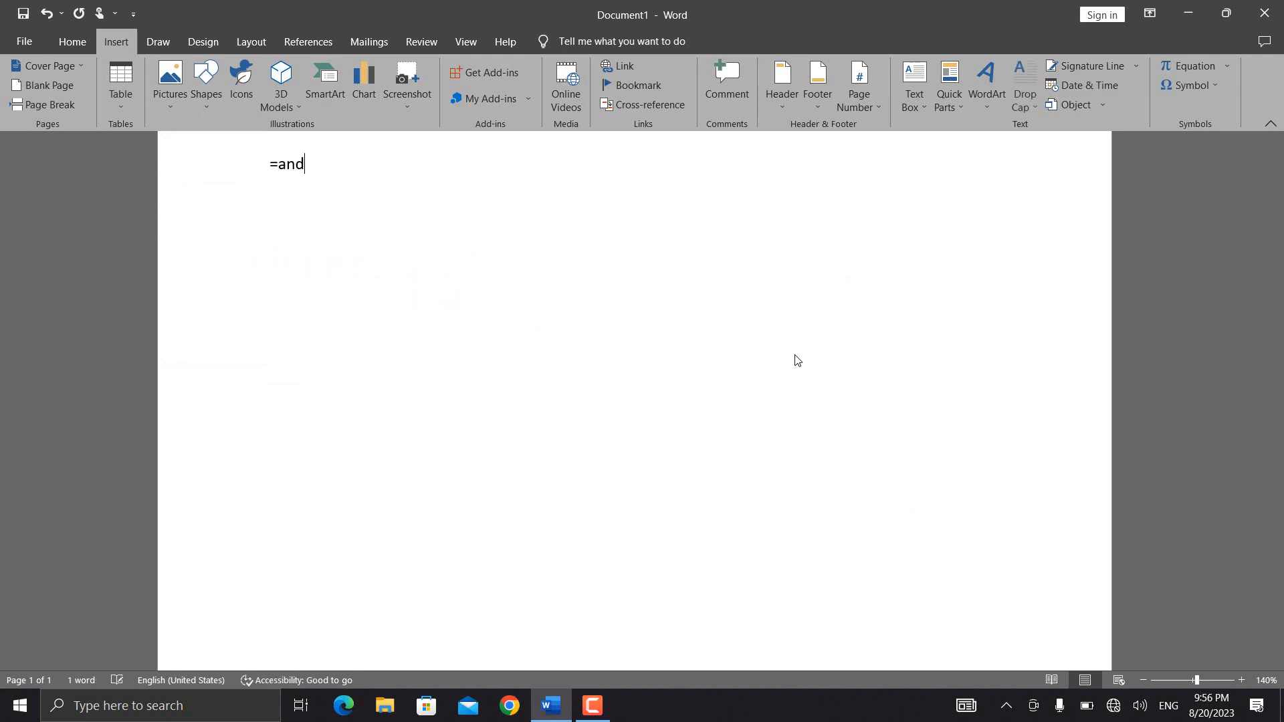
{"action": "key", "text": "Return"}
- Convert the text from the first paragraph through "Click Insert" in the second into an eight-column table, separating the text at commas
{"action": "left_click_drag", "start_coordinate": [270, 164], "coordinate": [438, 289]}
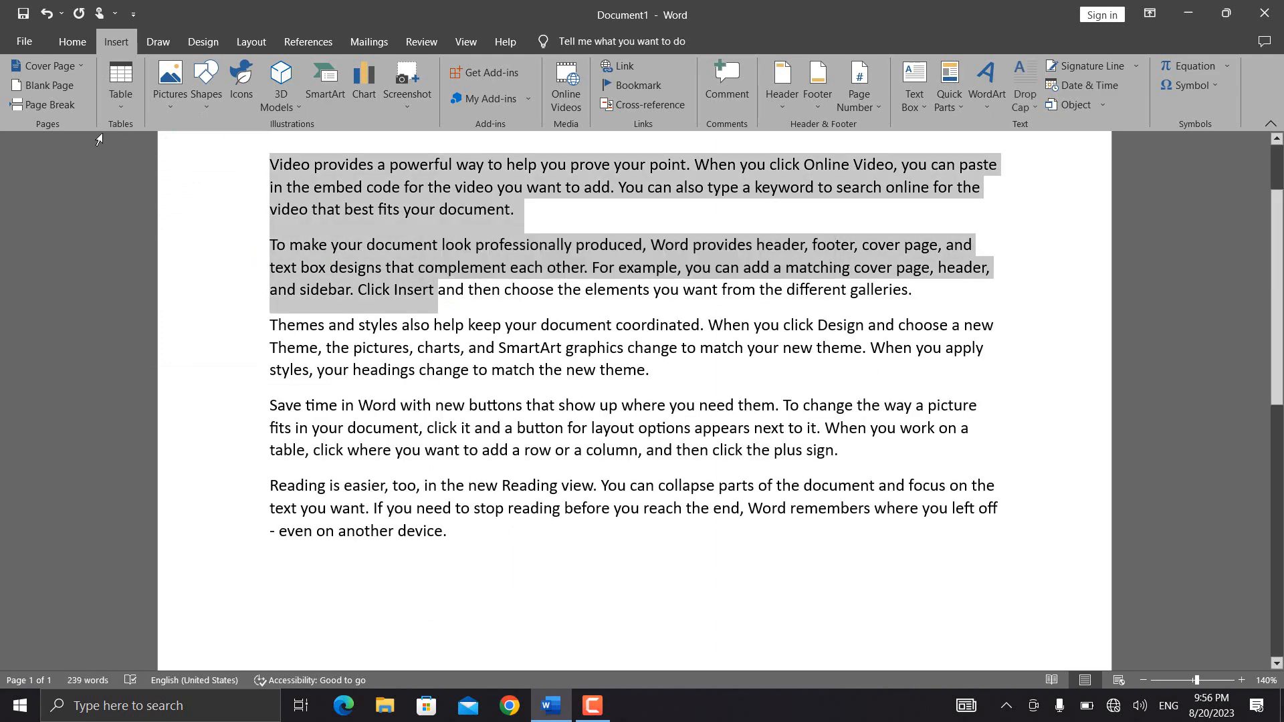
{"action": "left_click", "coordinate": [121, 100]}
{"action": "left_click", "coordinate": [180, 311]}
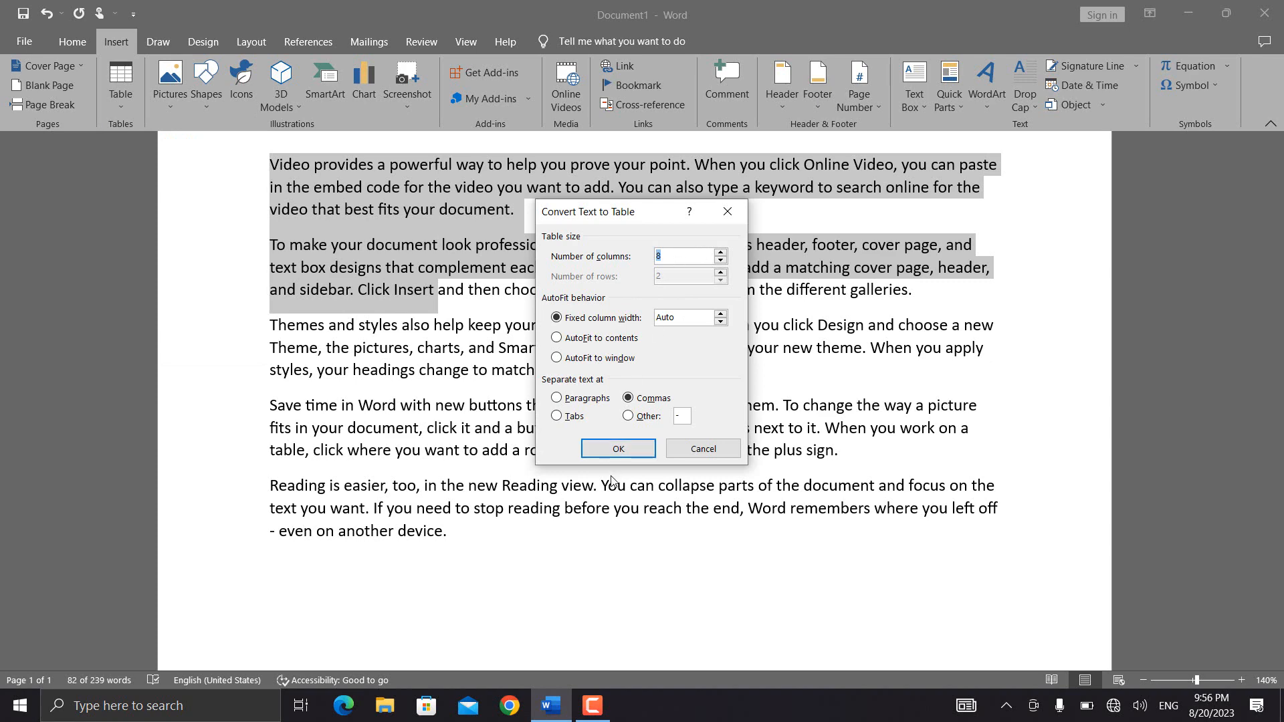
{"action": "left_click", "coordinate": [603, 448]}
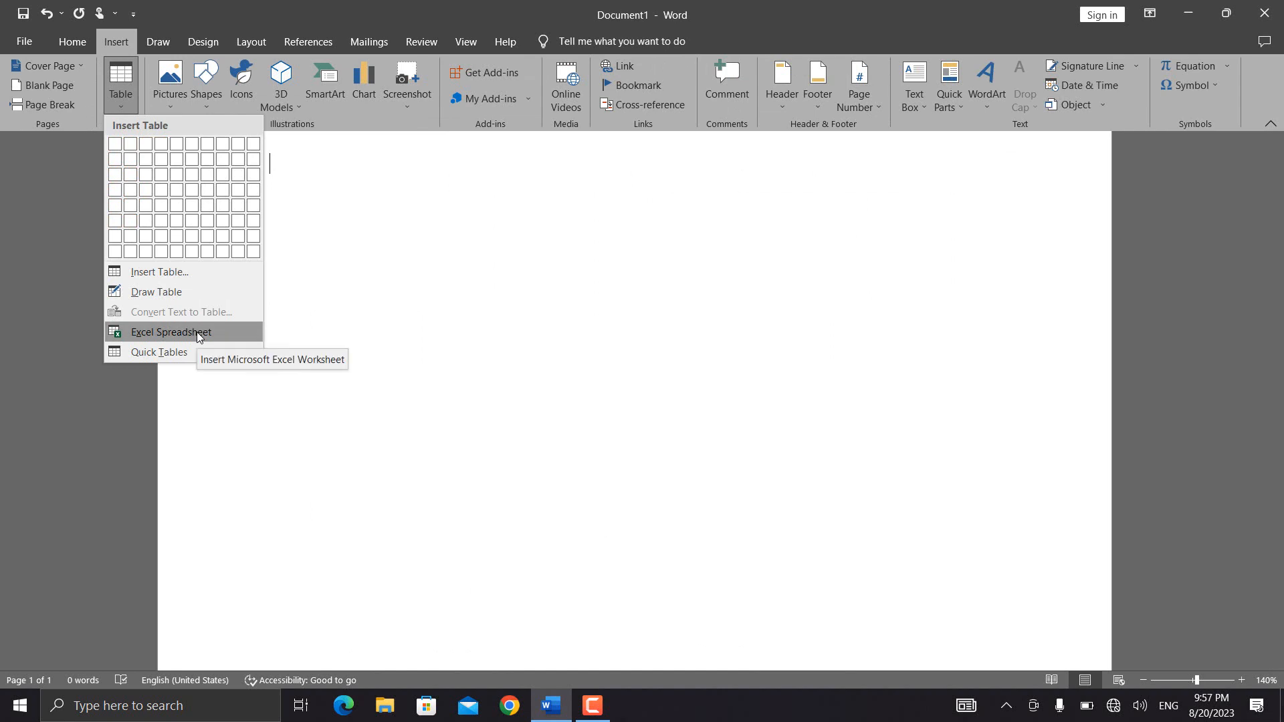
- Embed an Excel spreadsheet in the blank document and enter 5, 5 and 4 in cells A2, B2 and C2
{"action": "left_click", "coordinate": [198, 332]}
{"action": "left_click", "coordinate": [312, 268]}
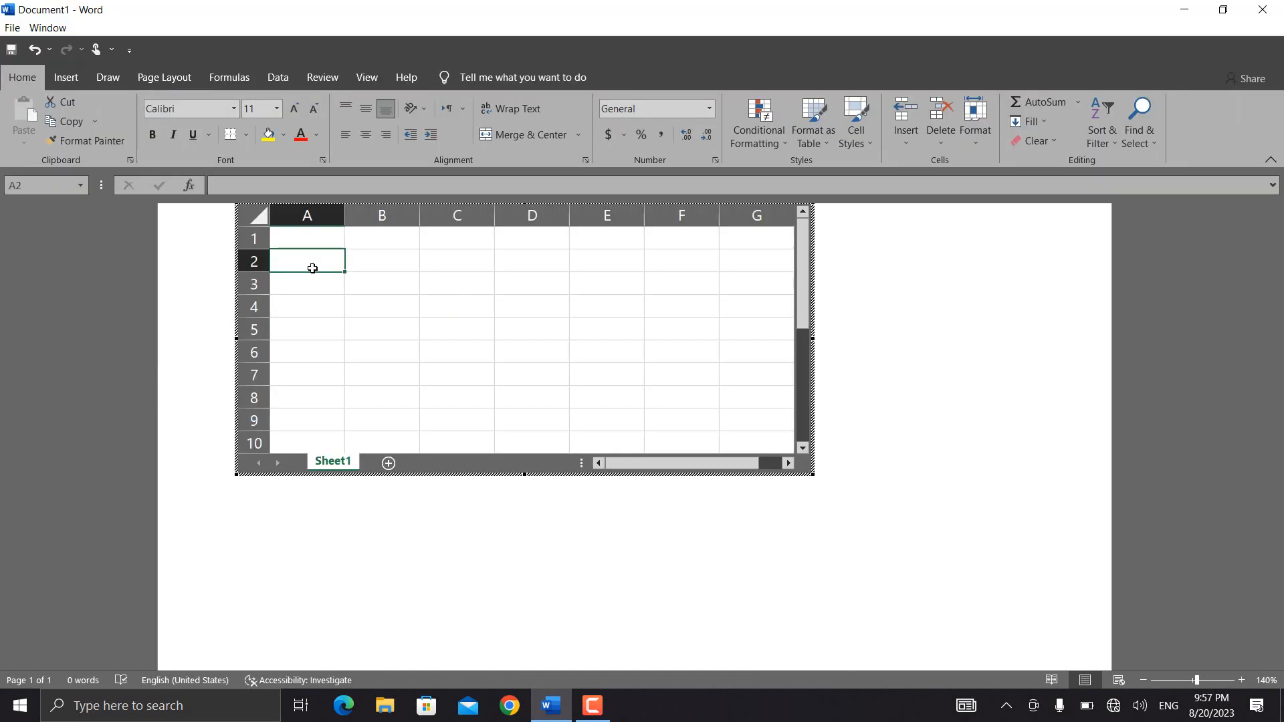
{"action": "type", "text": "5"}
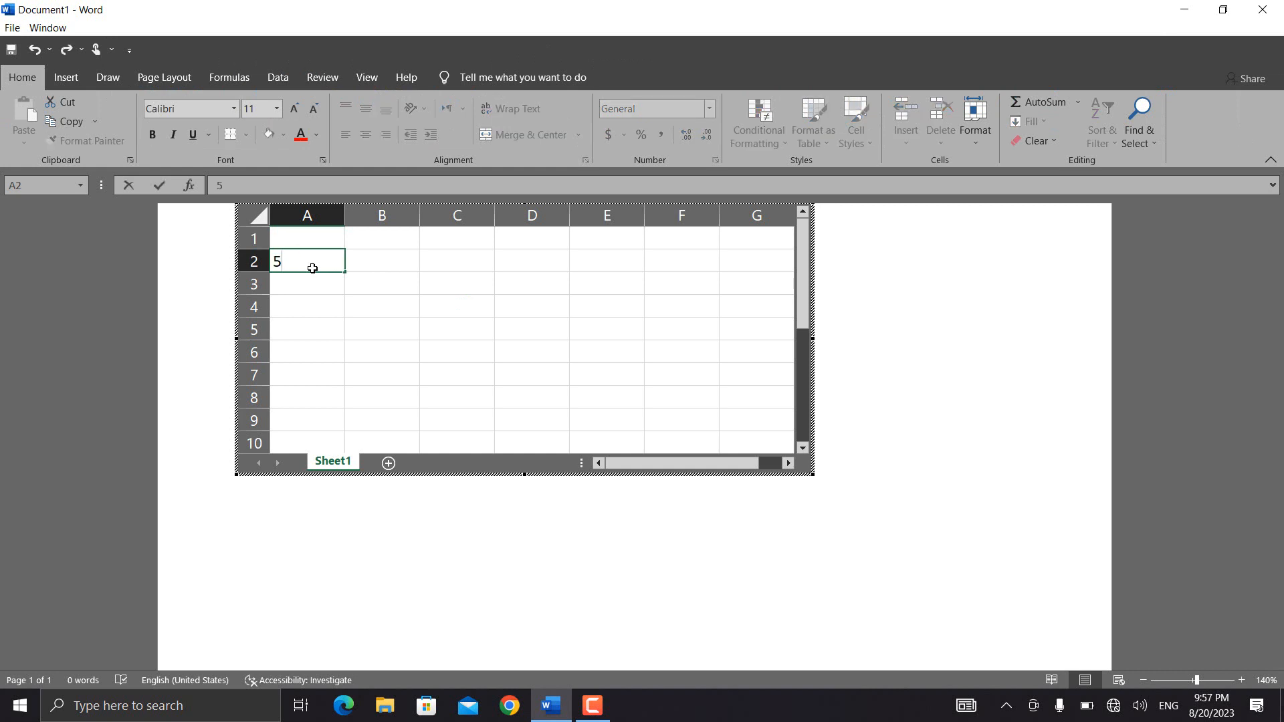
{"action": "key", "text": "Tab"}
{"action": "type", "text": "5"}
{"action": "key", "text": "Tab"}
{"action": "type", "text": "4"}
{"action": "key", "text": "Tab"}
- Sum A2:C2 with AutoSum in cell D2 and return to the Word document
{"action": "key", "text": "alt+equal"}
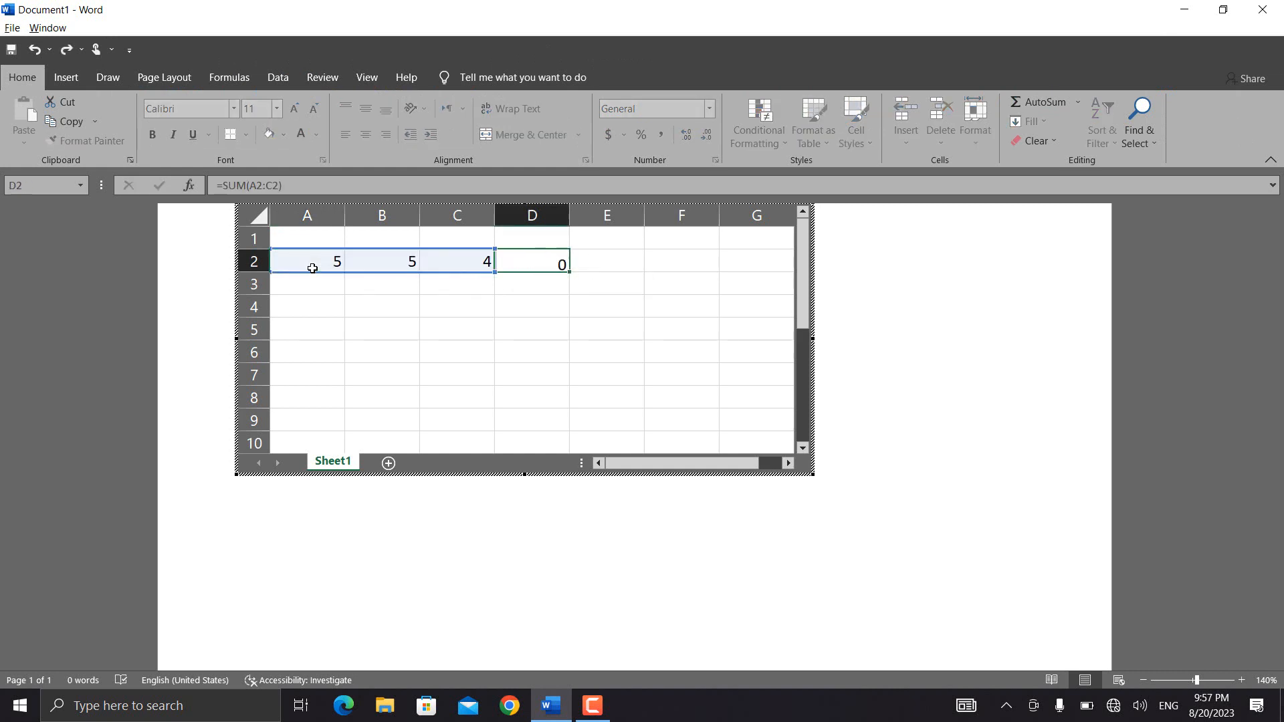
{"action": "key", "text": "ctrl+Return"}
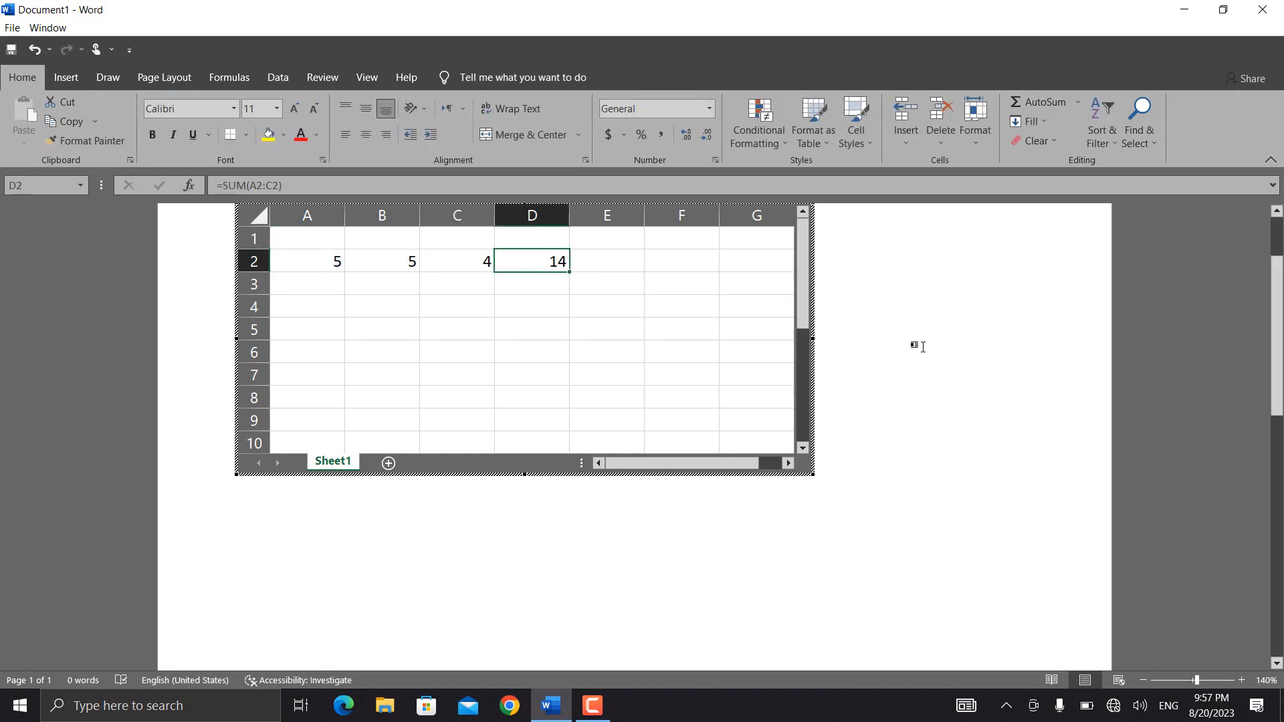
{"action": "left_click", "coordinate": [894, 344]}
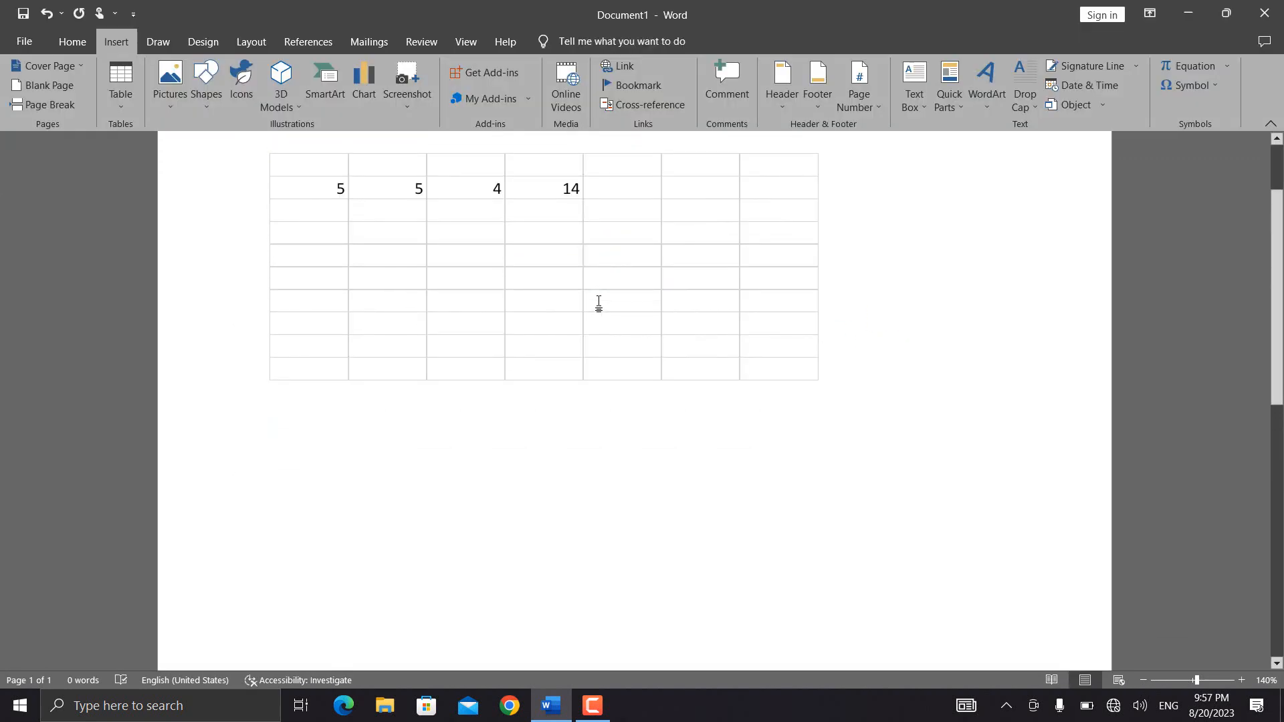
- Insert the With Subheads 2 quick table below the spreadsheet and replace Pine College's undergraduate new-students entry with sdfsdf
{"action": "left_click", "coordinate": [122, 105]}
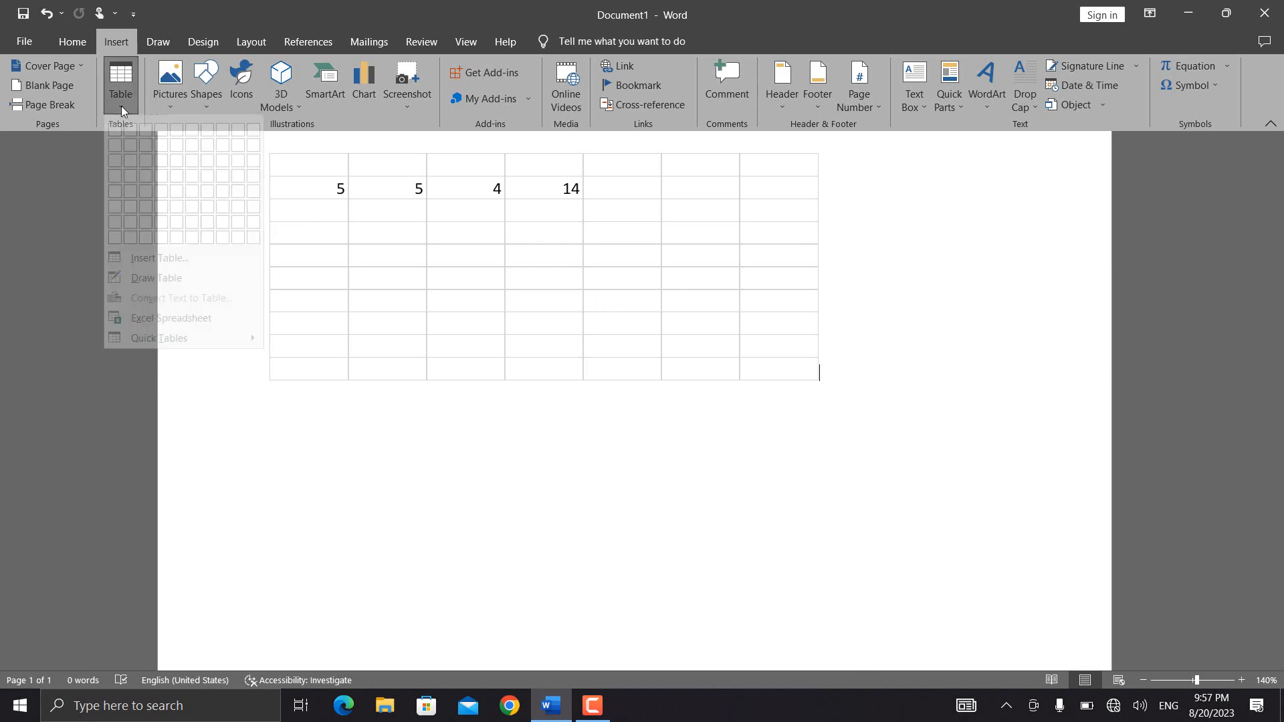
{"action": "mouse_move", "coordinate": [182, 355]}
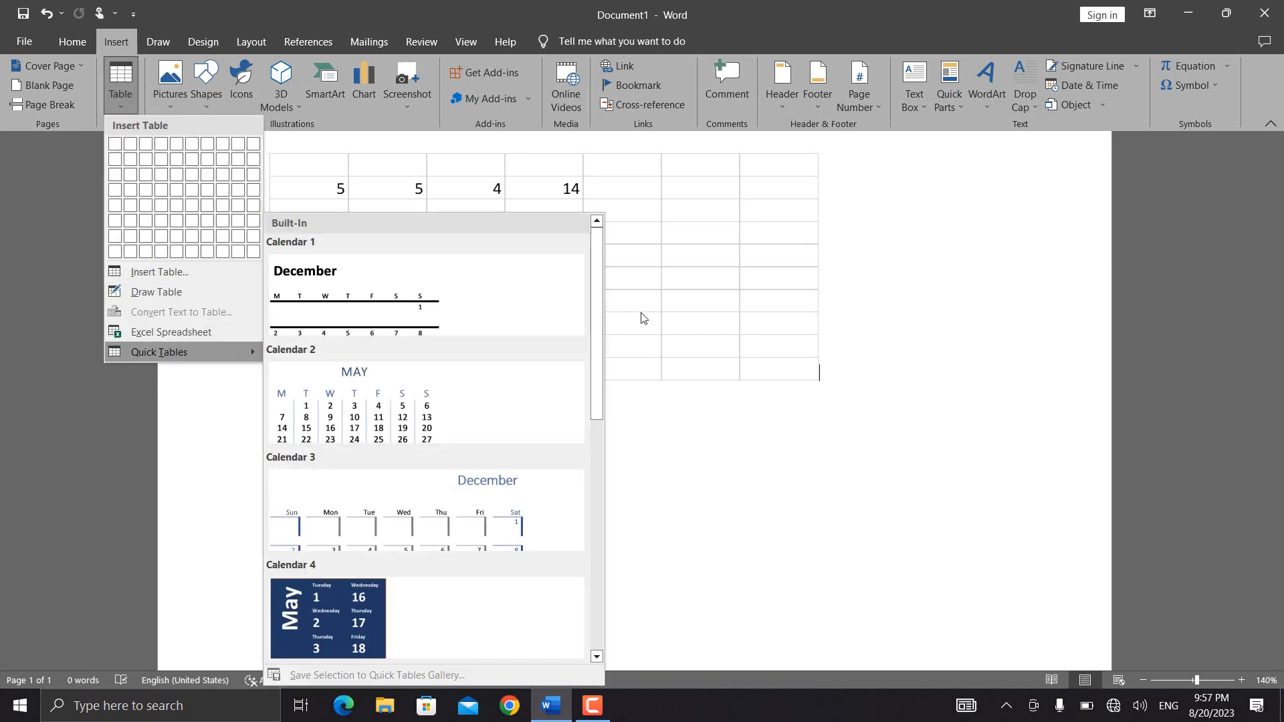
{"action": "left_click_drag", "start_coordinate": [598, 347], "coordinate": [596, 602]}
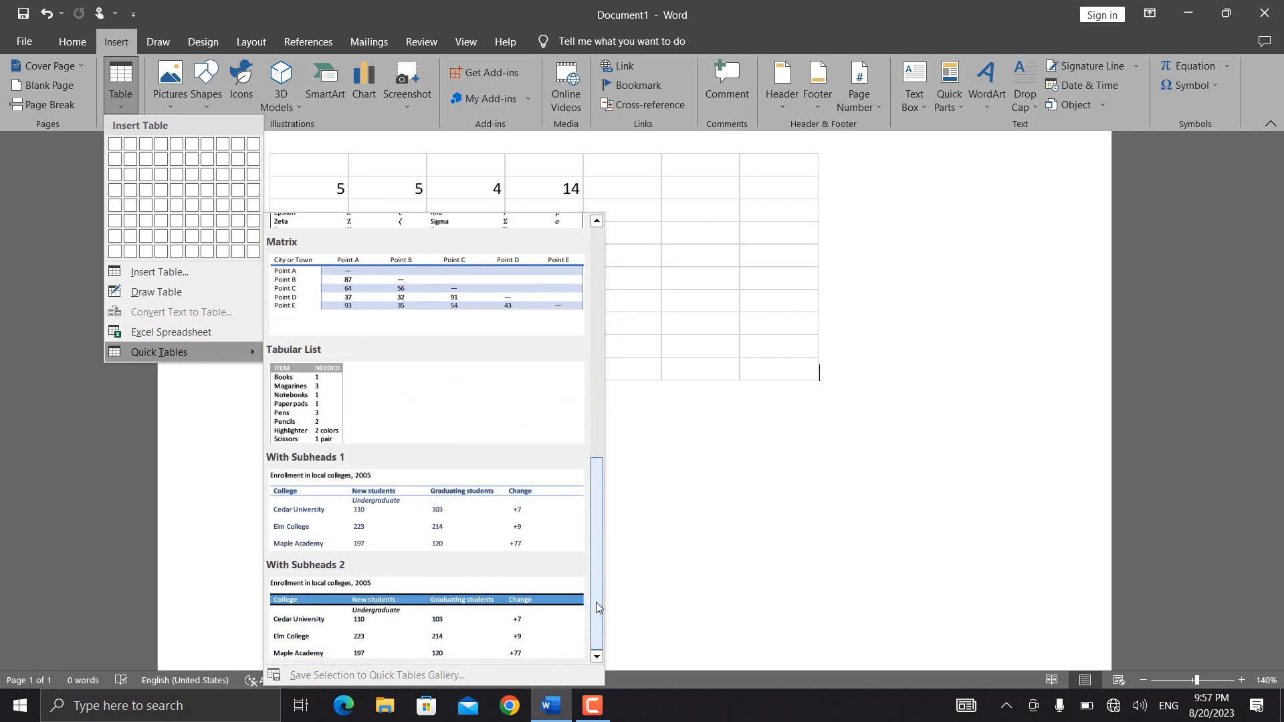
{"action": "left_click", "coordinate": [426, 617]}
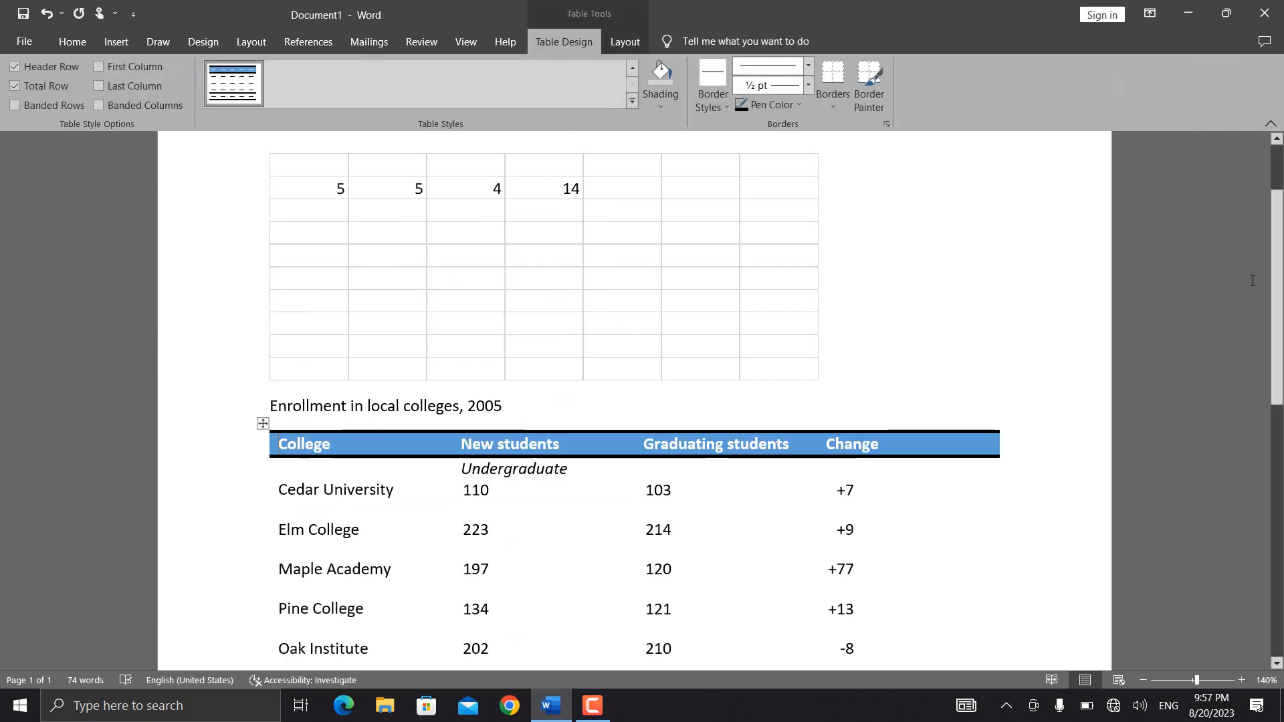
{"action": "left_click_drag", "start_coordinate": [1278, 283], "coordinate": [1280, 367]}
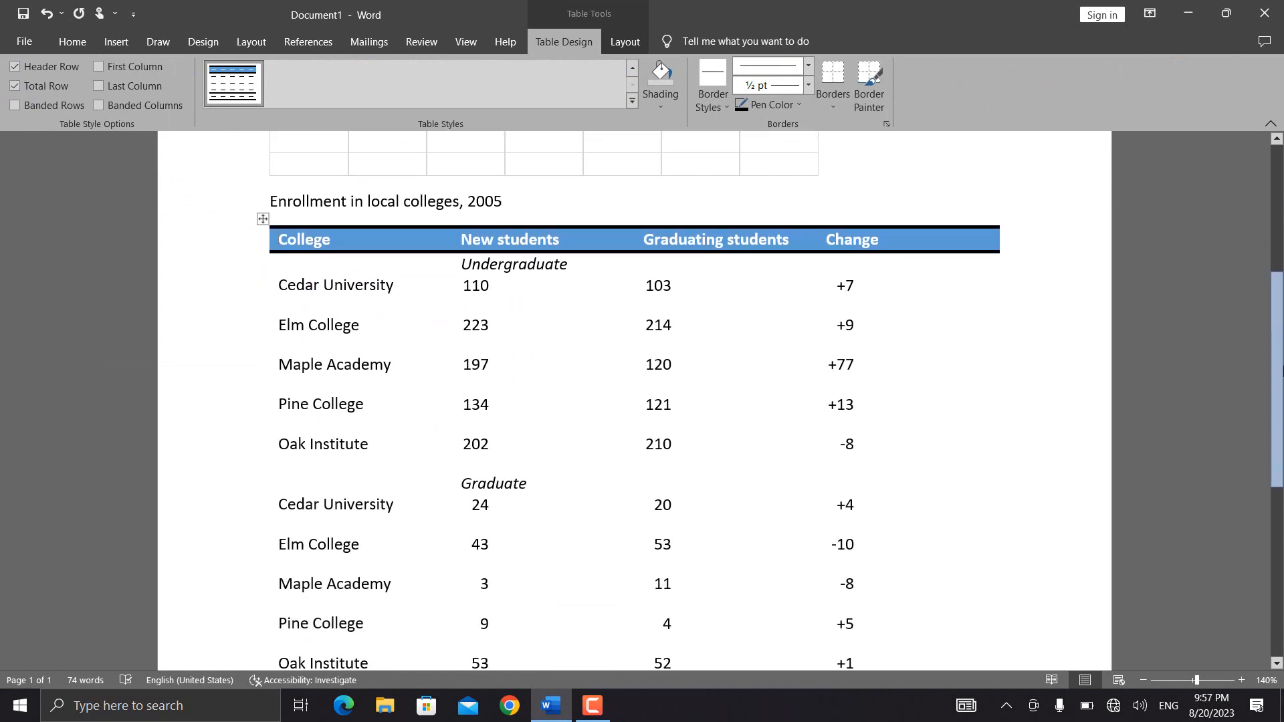
{"action": "left_click", "coordinate": [520, 402]}
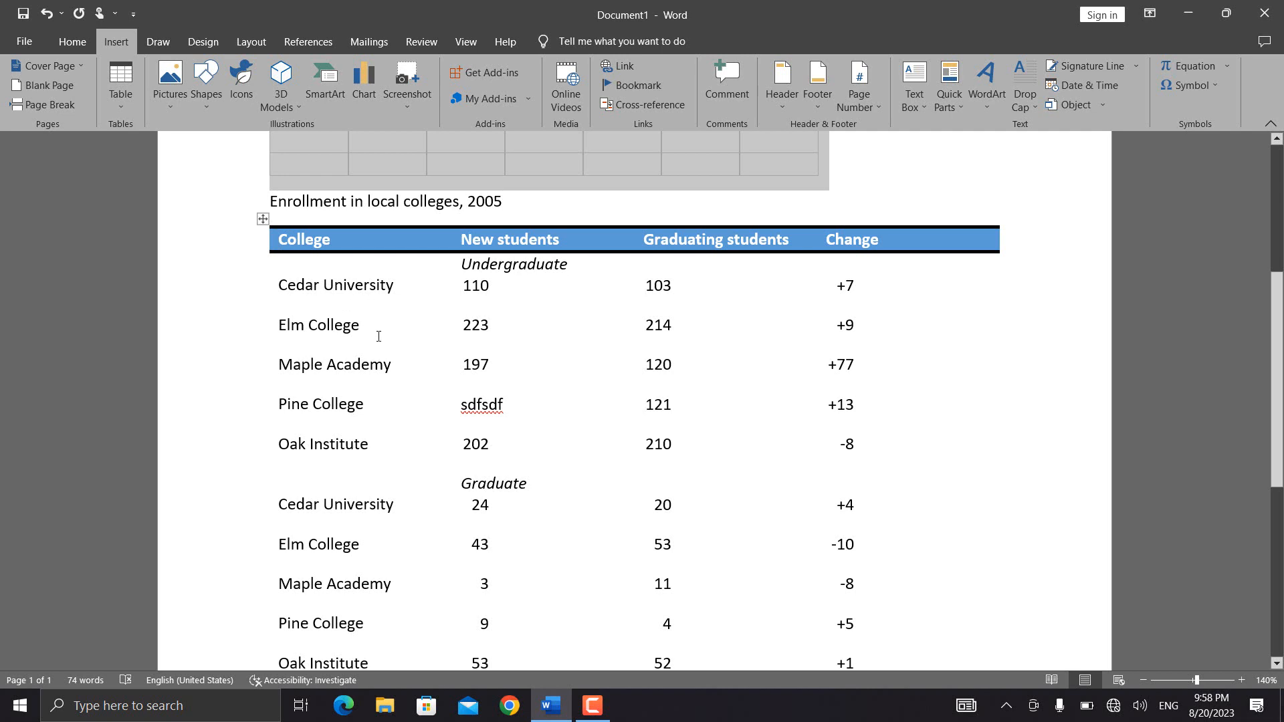
{"action": "left_click", "coordinate": [132, 94]}
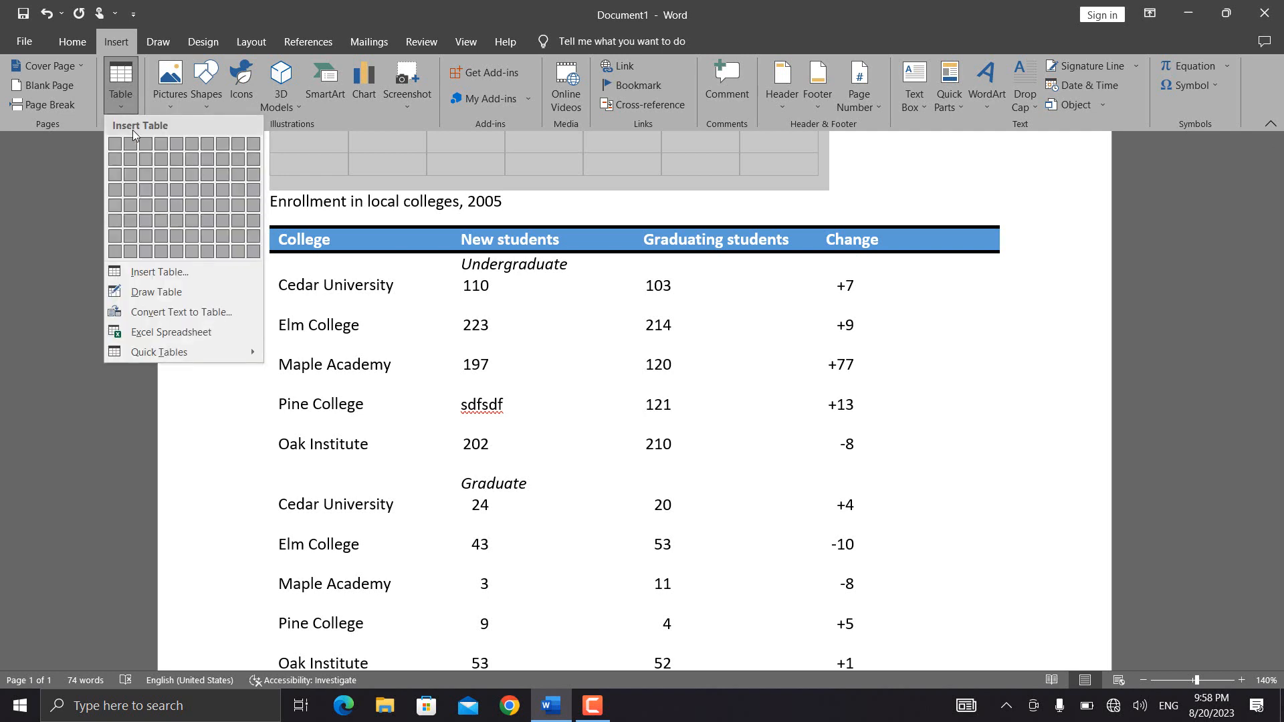
{"action": "left_click", "coordinate": [390, 374]}
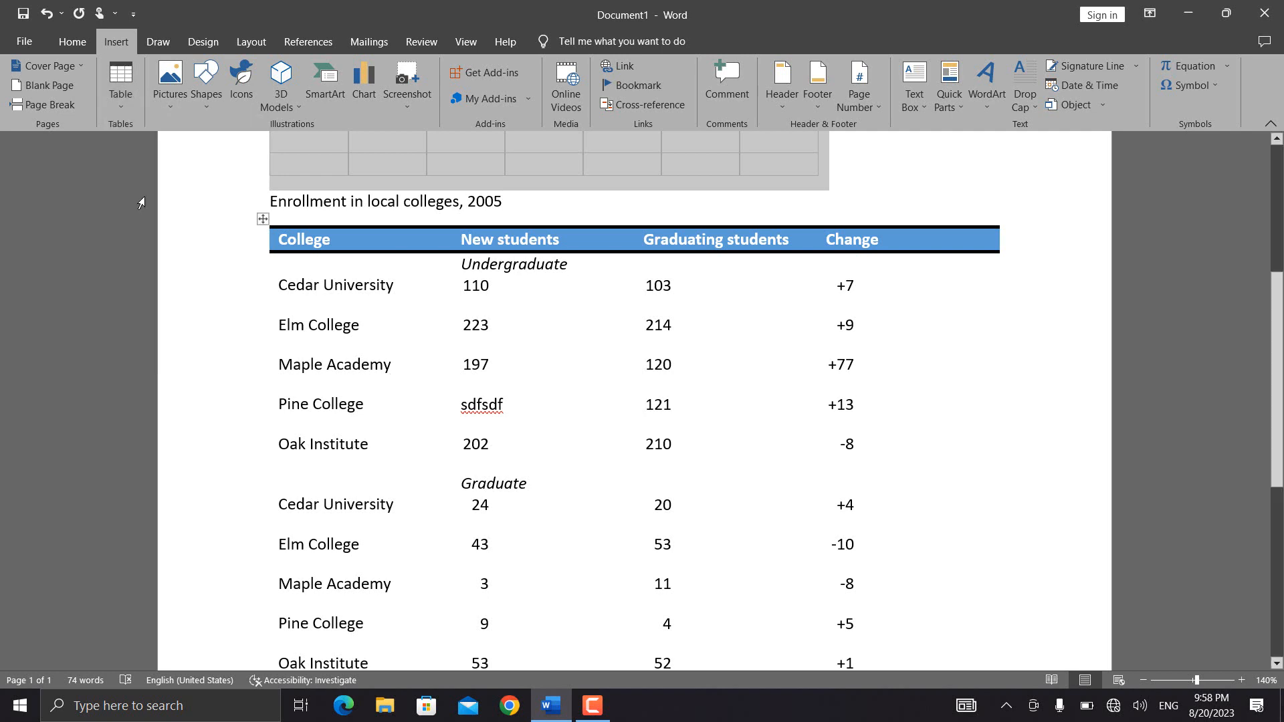
{"action": "left_click", "coordinate": [121, 99]}
{"action": "left_click", "coordinate": [371, 399]}
- Insert a nested table of four columns and three rows in the undergraduate Cedar University cell, before the final "ty"
{"action": "left_click", "coordinate": [382, 285]}
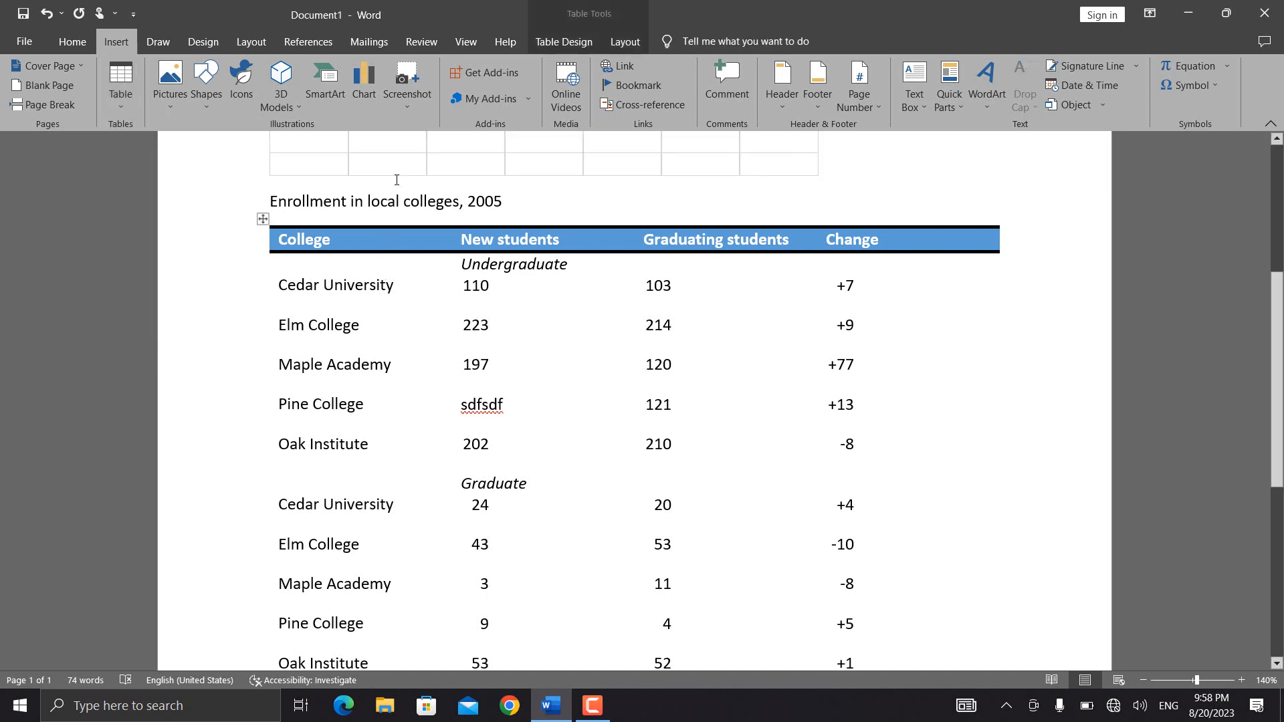
{"action": "left_click", "coordinate": [130, 101]}
{"action": "left_click", "coordinate": [165, 177]}
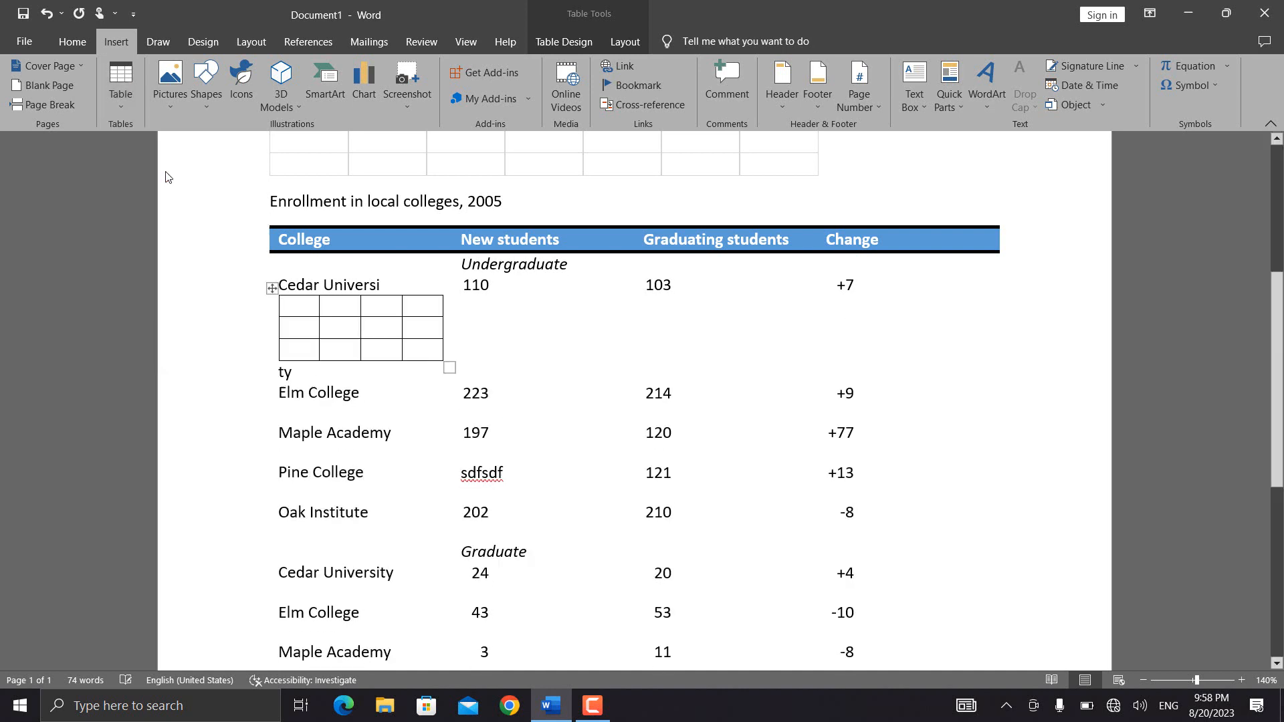